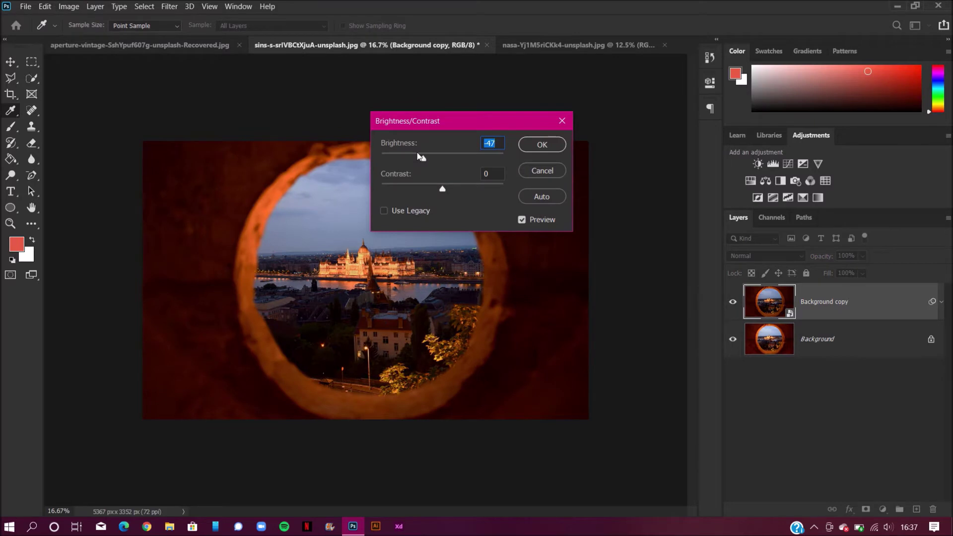
- Set the brightness of the Background copy layer to -57 and apply the adjustment
{"action": "left_click_drag", "start_coordinate": [418, 155], "coordinate": [419, 153]}
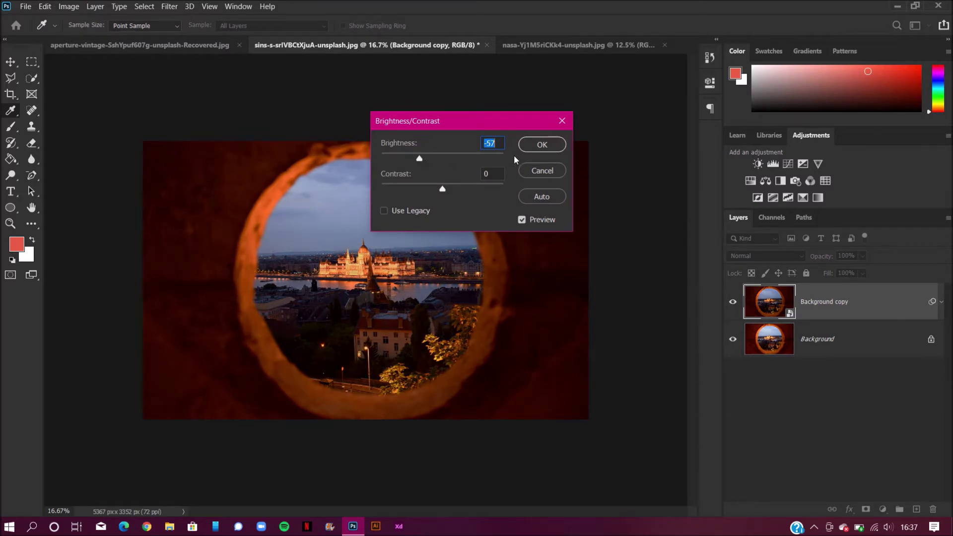
{"action": "left_click", "coordinate": [535, 144]}
- Apply a Color Balance adjustment to the Background copy with midtones at -22 cyan/red and +47 yellow/blue
{"action": "left_click", "coordinate": [70, 6]}
{"action": "mouse_move", "coordinate": [82, 36]}
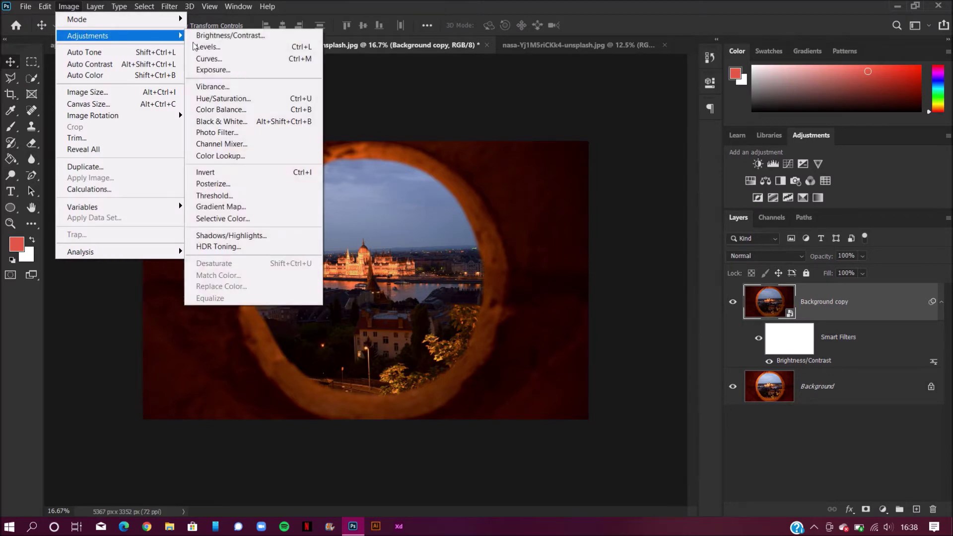
{"action": "left_click", "coordinate": [247, 109]}
{"action": "left_click_drag", "start_coordinate": [536, 101], "coordinate": [755, 47]}
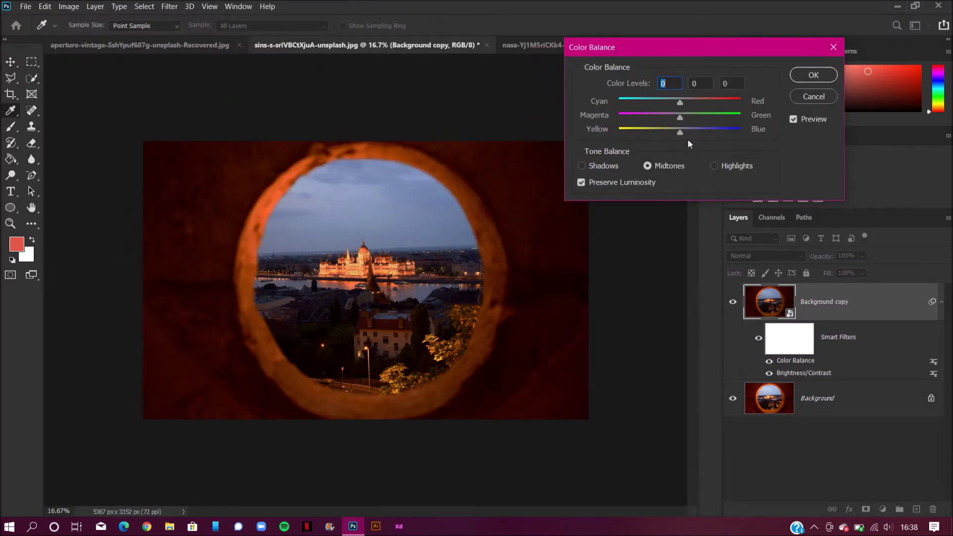
{"action": "left_click_drag", "start_coordinate": [680, 131], "coordinate": [722, 132]}
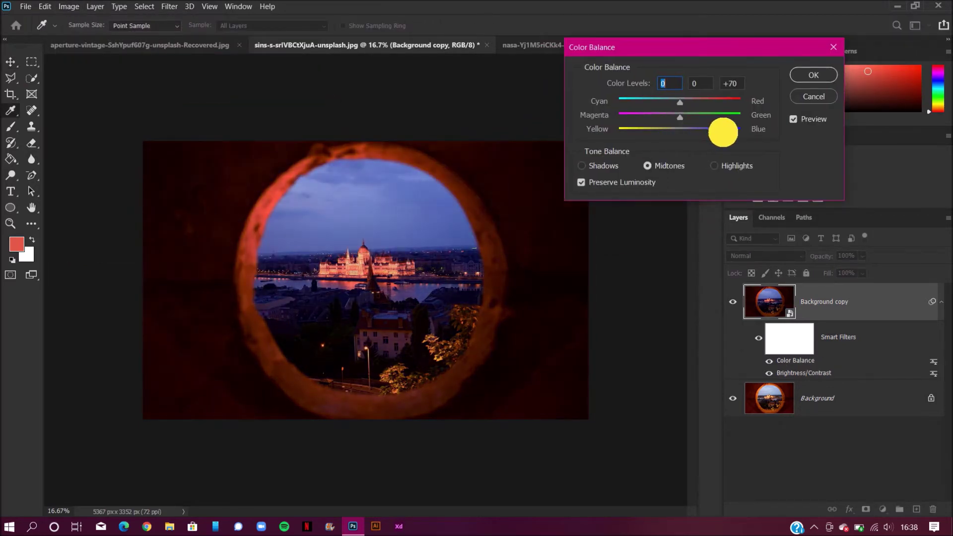
{"action": "left_click_drag", "start_coordinate": [716, 134], "coordinate": [708, 136]}
{"action": "left_click_drag", "start_coordinate": [679, 102], "coordinate": [665, 105]}
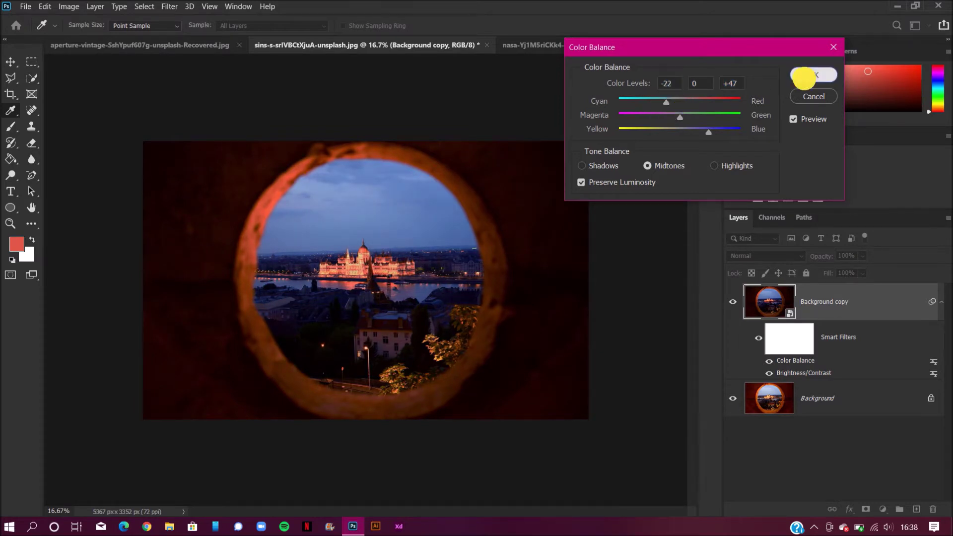
{"action": "left_click", "coordinate": [804, 75]}
- In the NASA image, unlock the background layer and mask off the empty black strip above the astronaut using a rectangular selection
{"action": "left_click", "coordinate": [563, 46]}
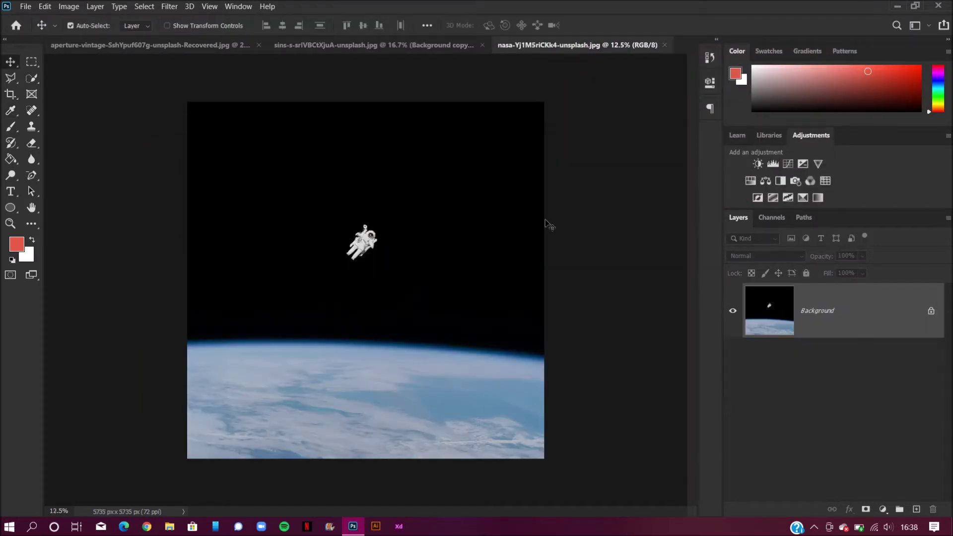
{"action": "left_click", "coordinate": [931, 311]}
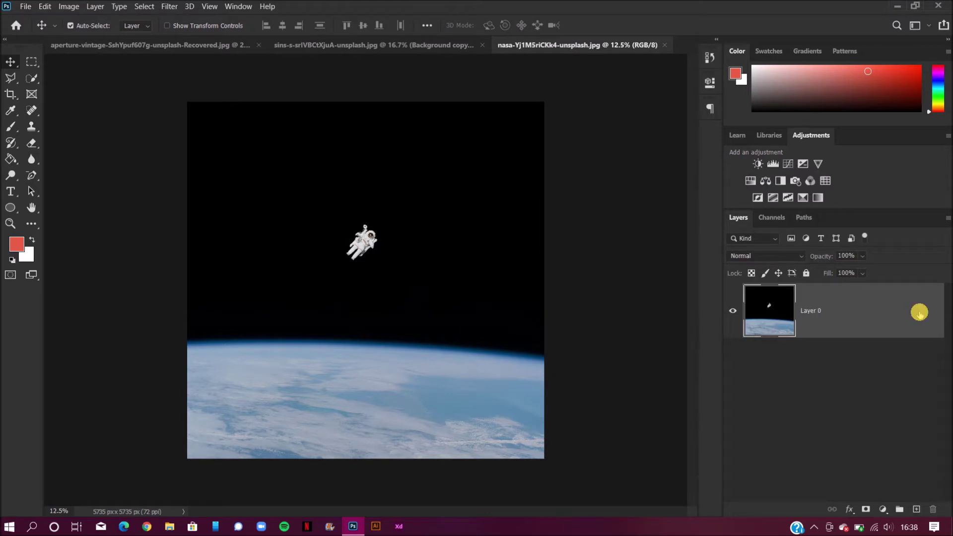
{"action": "left_click", "coordinate": [31, 62]}
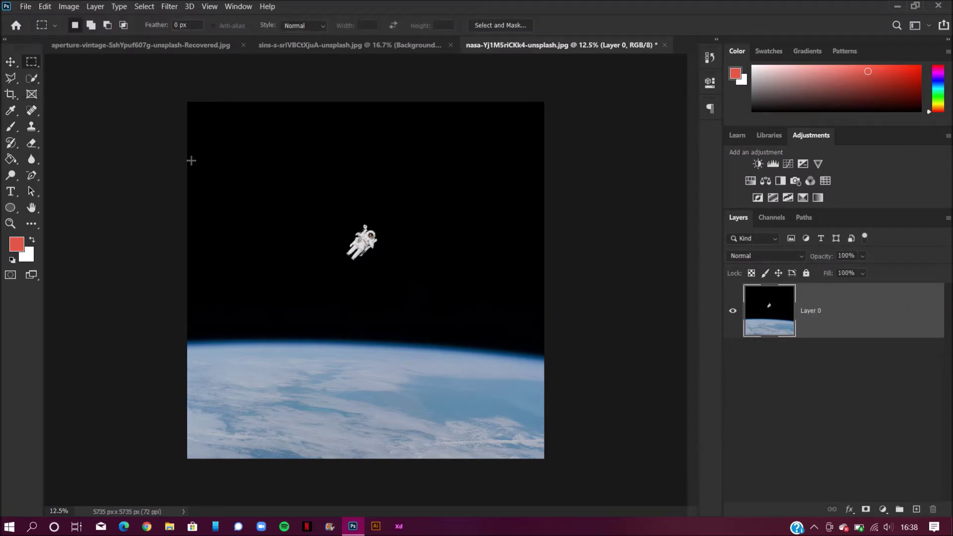
{"action": "left_click_drag", "start_coordinate": [188, 174], "coordinate": [546, 461]}
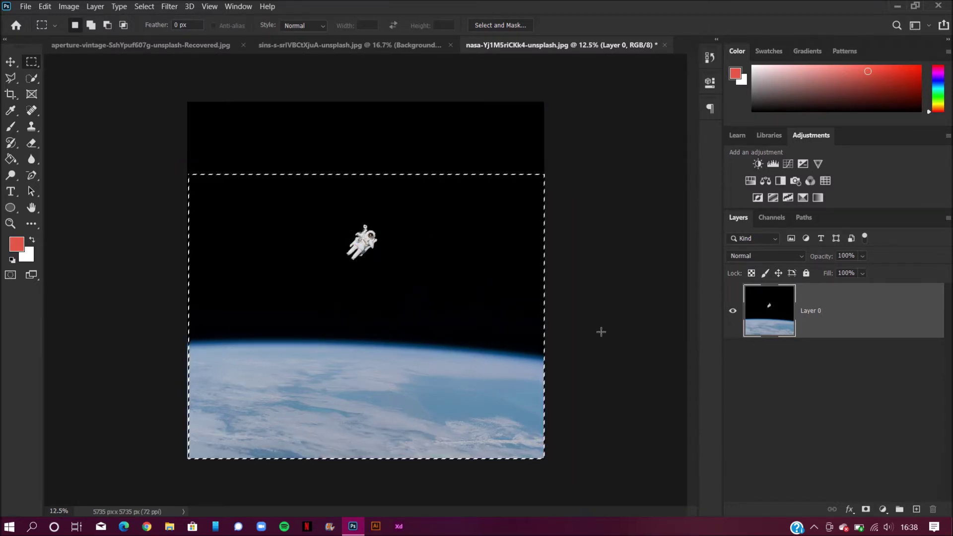
{"action": "left_click", "coordinate": [865, 509]}
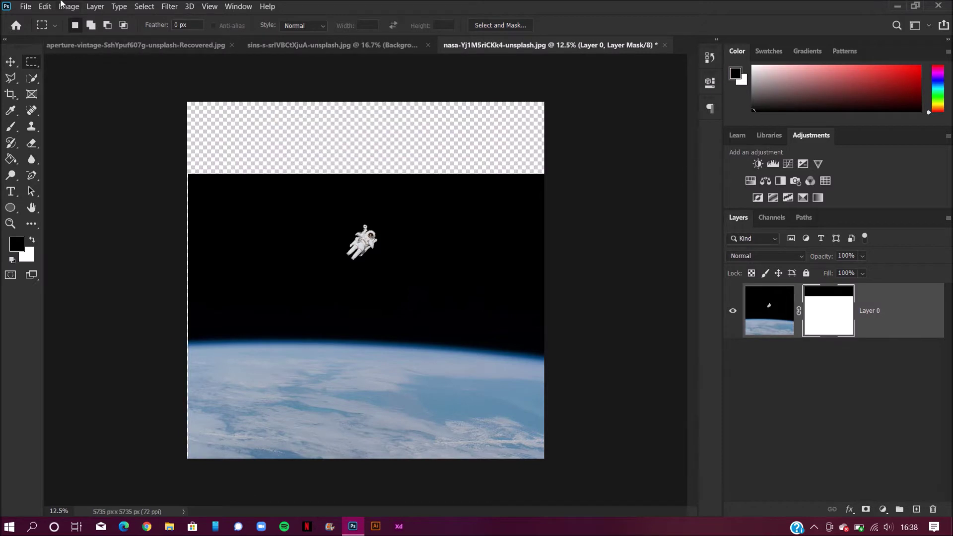
- Bring the masked astronaut layer into the round window image and scale it to about 63%, positioned over the opening
{"action": "left_click", "coordinate": [11, 61]}
{"action": "left_click_drag", "start_coordinate": [340, 265], "coordinate": [359, 262]}
{"action": "key", "text": "ctrl"}
{"action": "key", "text": "ctrl+t"}
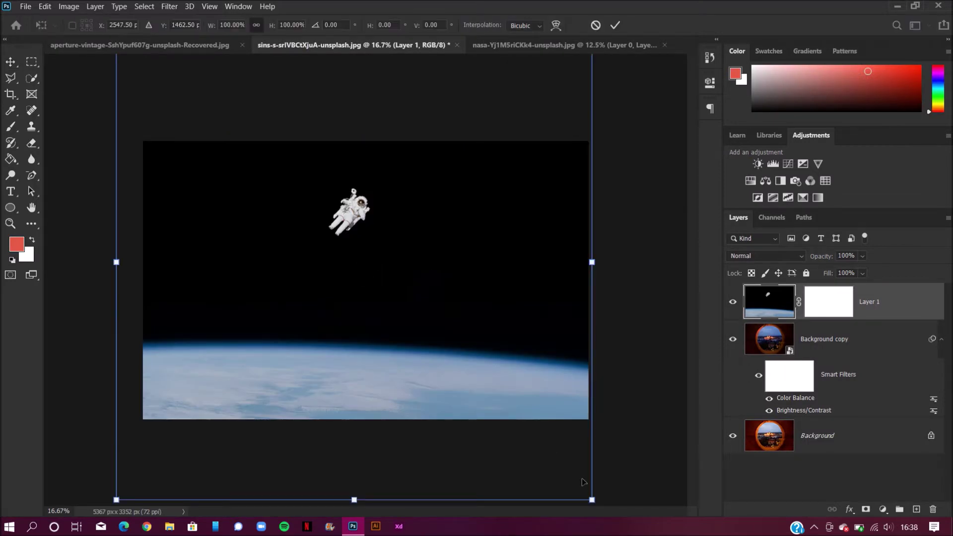
{"action": "left_click_drag", "start_coordinate": [592, 498], "coordinate": [378, 272]}
{"action": "left_click_drag", "start_coordinate": [280, 193], "coordinate": [420, 296]}
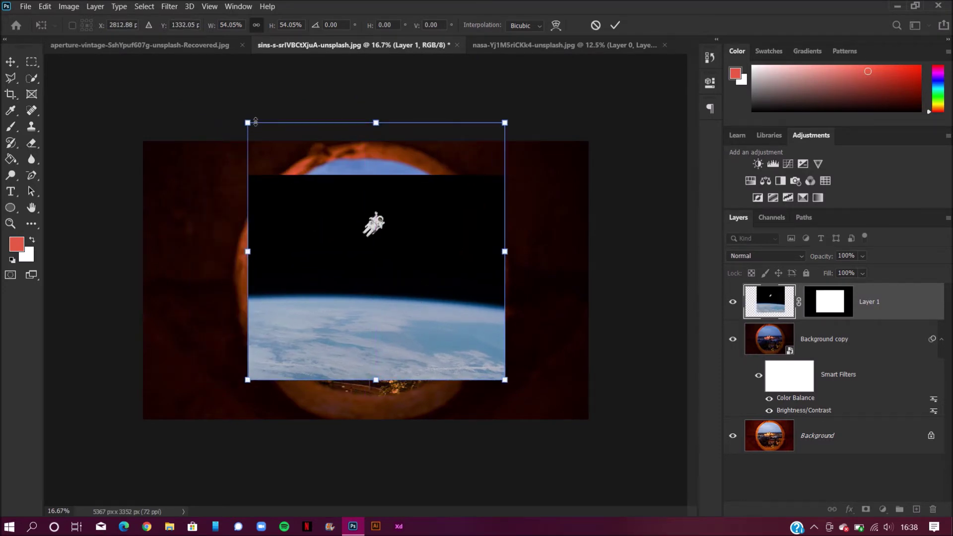
{"action": "left_click_drag", "start_coordinate": [247, 122], "coordinate": [214, 96]}
{"action": "mouse_move", "coordinate": [332, 203]}
{"action": "left_mouse_down"}
{"action": "mouse_move", "coordinate": [355, 229]}
{"action": "mouse_move", "coordinate": [347, 203]}
{"action": "left_mouse_up"}
{"action": "left_click_drag", "start_coordinate": [522, 388], "coordinate": [530, 395]}
{"action": "left_click_drag", "start_coordinate": [450, 337], "coordinate": [445, 337]}
- Lower Layer 1's opacity to 71% and paint its mask black with a 100% opacity brush to hide the space image outside the window opening
{"action": "left_click_drag", "start_coordinate": [827, 259], "coordinate": [807, 263]}
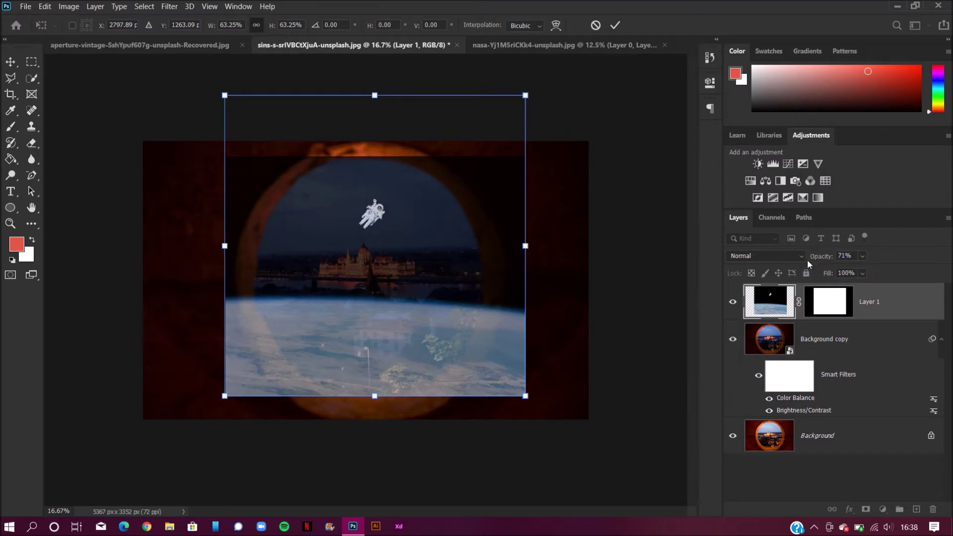
{"action": "left_click", "coordinate": [830, 297]}
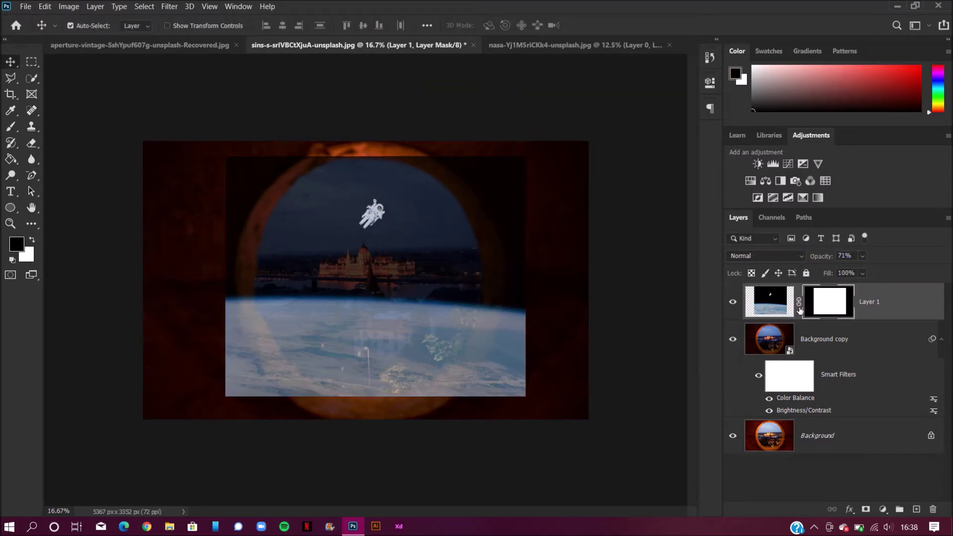
{"action": "left_click", "coordinate": [12, 127]}
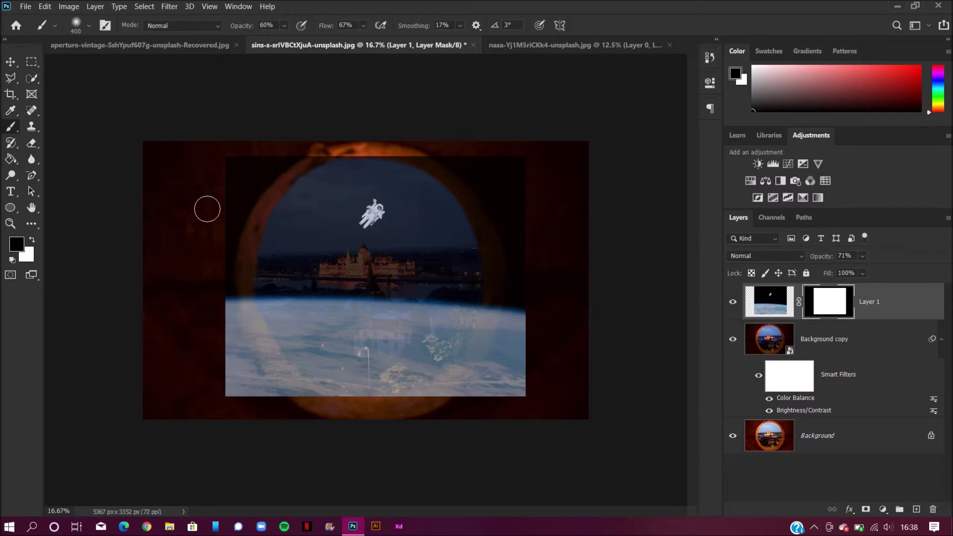
{"action": "left_click_drag", "start_coordinate": [240, 22], "coordinate": [276, 25]}
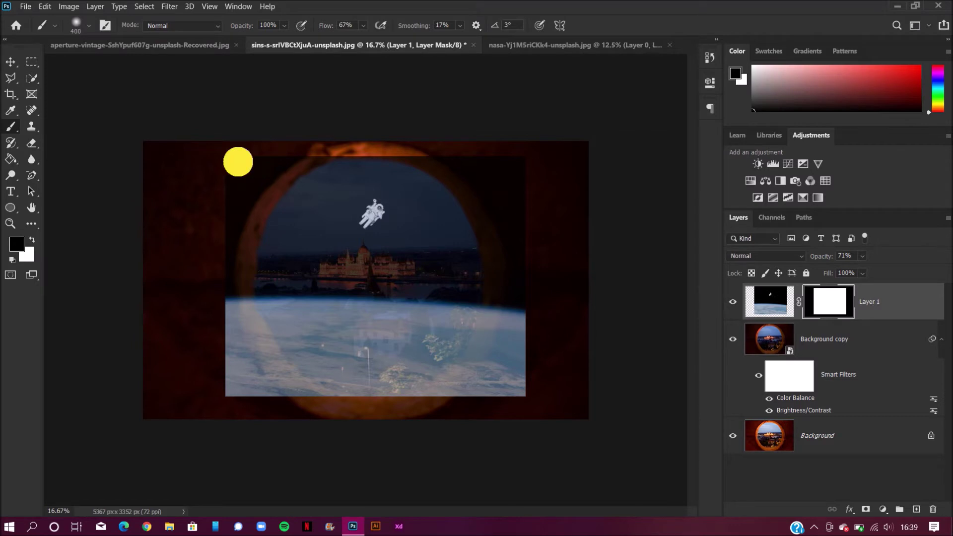
{"action": "mouse_move", "coordinate": [256, 174]}
{"action": "left_mouse_down"}
{"action": "mouse_move", "coordinate": [327, 144]}
{"action": "mouse_move", "coordinate": [275, 163]}
{"action": "mouse_move", "coordinate": [204, 240]}
{"action": "mouse_move", "coordinate": [231, 252]}
{"action": "mouse_move", "coordinate": [245, 212]}
{"action": "mouse_move", "coordinate": [246, 246]}
{"action": "mouse_move", "coordinate": [273, 182]}
{"action": "mouse_move", "coordinate": [208, 290]}
{"action": "mouse_move", "coordinate": [223, 298]}
{"action": "mouse_move", "coordinate": [245, 263]}
{"action": "mouse_move", "coordinate": [237, 333]}
{"action": "mouse_move", "coordinate": [228, 283]}
{"action": "mouse_move", "coordinate": [216, 305]}
{"action": "mouse_move", "coordinate": [215, 395]}
{"action": "mouse_move", "coordinate": [223, 395]}
{"action": "mouse_move", "coordinate": [224, 345]}
{"action": "mouse_move", "coordinate": [232, 346]}
{"action": "mouse_move", "coordinate": [226, 396]}
{"action": "mouse_move", "coordinate": [251, 403]}
{"action": "mouse_move", "coordinate": [217, 391]}
{"action": "mouse_move", "coordinate": [285, 417]}
{"action": "mouse_move", "coordinate": [316, 413]}
{"action": "mouse_move", "coordinate": [262, 383]}
{"action": "mouse_move", "coordinate": [294, 398]}
{"action": "mouse_move", "coordinate": [257, 403]}
{"action": "mouse_move", "coordinate": [234, 355]}
{"action": "mouse_move", "coordinate": [237, 341]}
{"action": "mouse_move", "coordinate": [242, 364]}
{"action": "mouse_move", "coordinate": [237, 326]}
{"action": "mouse_move", "coordinate": [249, 342]}
{"action": "mouse_move", "coordinate": [241, 314]}
{"action": "mouse_move", "coordinate": [291, 381]}
{"action": "mouse_move", "coordinate": [268, 340]}
{"action": "mouse_move", "coordinate": [267, 363]}
{"action": "mouse_move", "coordinate": [359, 409]}
{"action": "mouse_move", "coordinate": [455, 412]}
{"action": "mouse_move", "coordinate": [481, 391]}
{"action": "mouse_move", "coordinate": [460, 395]}
{"action": "mouse_move", "coordinate": [449, 381]}
{"action": "mouse_move", "coordinate": [409, 401]}
{"action": "mouse_move", "coordinate": [430, 397]}
{"action": "mouse_move", "coordinate": [475, 361]}
{"action": "mouse_move", "coordinate": [492, 301]}
{"action": "mouse_move", "coordinate": [504, 298]}
{"action": "mouse_move", "coordinate": [519, 366]}
{"action": "mouse_move", "coordinate": [495, 302]}
{"action": "mouse_move", "coordinate": [524, 328]}
{"action": "left_mouse_up"}
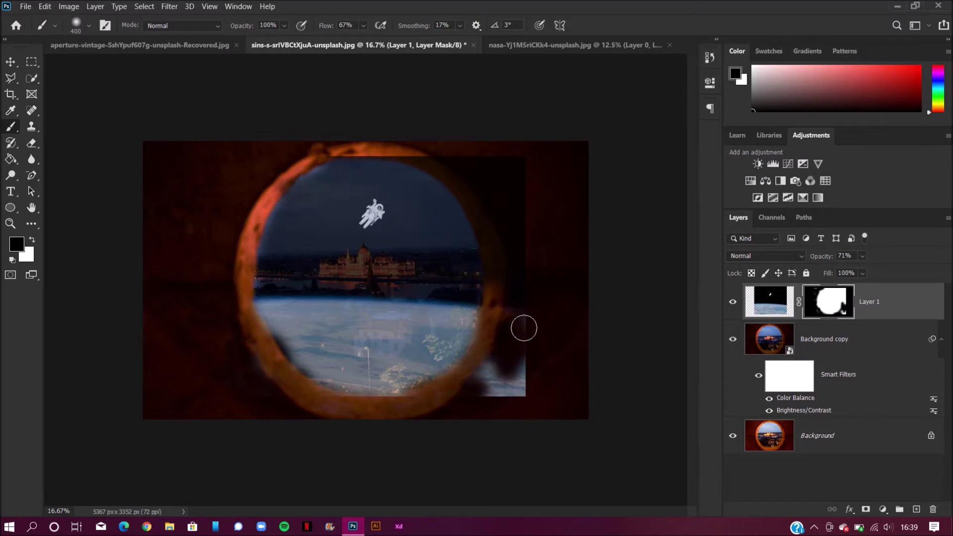
{"action": "mouse_move", "coordinate": [506, 370]}
{"action": "left_mouse_down"}
{"action": "mouse_move", "coordinate": [523, 395]}
{"action": "mouse_move", "coordinate": [527, 357]}
{"action": "mouse_move", "coordinate": [366, 138]}
{"action": "mouse_move", "coordinate": [435, 152]}
{"action": "mouse_move", "coordinate": [500, 268]}
{"action": "mouse_move", "coordinate": [457, 387]}
{"action": "mouse_move", "coordinate": [364, 401]}
{"action": "left_mouse_up"}
- Paint white on Layer 1's mask along the inside of the window frame to restore the space image up to the edge
{"action": "key", "text": "ctrl+plus"}
{"action": "left_click", "coordinate": [32, 240]}
{"action": "mouse_move", "coordinate": [300, 135]}
{"action": "left_mouse_down"}
{"action": "mouse_move", "coordinate": [422, 127]}
{"action": "mouse_move", "coordinate": [468, 154]}
{"action": "mouse_move", "coordinate": [500, 275]}
{"action": "mouse_move", "coordinate": [243, 358]}
{"action": "mouse_move", "coordinate": [290, 413]}
{"action": "mouse_move", "coordinate": [383, 433]}
{"action": "left_mouse_up"}
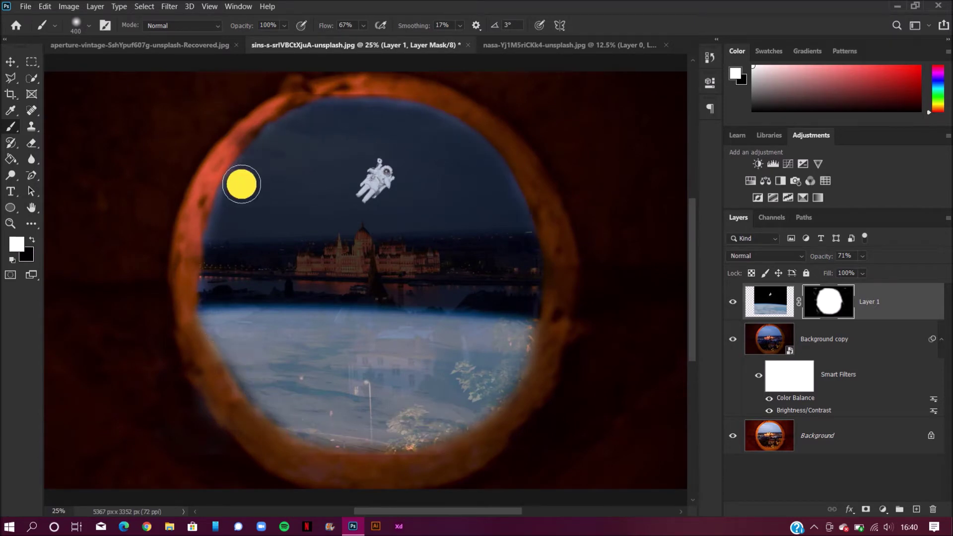
{"action": "mouse_move", "coordinate": [506, 197]}
{"action": "left_mouse_down"}
{"action": "mouse_move", "coordinate": [236, 342]}
{"action": "mouse_move", "coordinate": [282, 406]}
{"action": "left_mouse_up"}
{"action": "left_click", "coordinate": [272, 154]}
- Paint black on Layer 1's mask with varying brush sizes to remove spill around the frame, and restore the layer's opacity to 100%
{"action": "left_click", "coordinate": [32, 240]}
{"action": "mouse_move", "coordinate": [190, 454]}
{"action": "left_mouse_down"}
{"action": "mouse_move", "coordinate": [279, 470]}
{"action": "mouse_move", "coordinate": [338, 457]}
{"action": "mouse_move", "coordinate": [452, 449]}
{"action": "left_mouse_up"}
{"action": "key", "text": "bracketleft"}
{"action": "key", "text": "bracketleft"}
{"action": "key", "text": "bracketleft"}
{"action": "key", "text": "bracketleft"}
{"action": "key", "text": "bracketleft"}
{"action": "key", "text": "bracketleft"}
{"action": "key", "text": "bracketleft"}
{"action": "left_click_drag", "start_coordinate": [298, 95], "coordinate": [395, 90]}
{"action": "key", "text": "bracketright"}
{"action": "key", "text": "bracketright"}
{"action": "key", "text": "bracketright"}
{"action": "key", "text": "bracketright"}
{"action": "key", "text": "bracketright"}
{"action": "key", "text": "bracketright"}
{"action": "key", "text": "bracketright"}
{"action": "key", "text": "bracketright"}
{"action": "left_click_drag", "start_coordinate": [139, 293], "coordinate": [316, 487]}
{"action": "left_click_drag", "start_coordinate": [223, 110], "coordinate": [189, 126]}
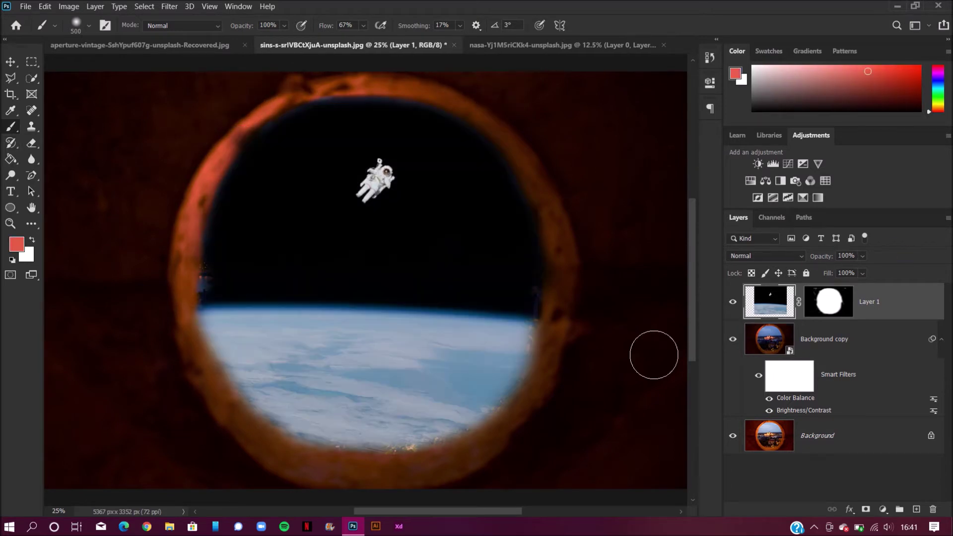
- Paint white on Layer 1's mask with a 100 px brush to fill the remaining gaps along the frame's inner edge
{"action": "key", "text": "x"}
{"action": "left_click", "coordinate": [206, 272]}
{"action": "left_click", "coordinate": [534, 309]}
{"action": "left_click", "coordinate": [385, 448]}
{"action": "mouse_move", "coordinate": [385, 448]}
{"action": "left_mouse_down"}
{"action": "mouse_move", "coordinate": [512, 401]}
{"action": "mouse_move", "coordinate": [516, 389]}
{"action": "mouse_move", "coordinate": [489, 415]}
{"action": "mouse_move", "coordinate": [497, 396]}
{"action": "mouse_move", "coordinate": [289, 426]}
{"action": "mouse_move", "coordinate": [223, 359]}
{"action": "mouse_move", "coordinate": [273, 414]}
{"action": "left_mouse_up"}
{"action": "mouse_move", "coordinate": [410, 107]}
{"action": "left_mouse_down"}
{"action": "mouse_move", "coordinate": [453, 121]}
{"action": "mouse_move", "coordinate": [512, 180]}
{"action": "left_mouse_up"}
{"action": "mouse_move", "coordinate": [229, 182]}
{"action": "left_mouse_down"}
{"action": "mouse_move", "coordinate": [278, 126]}
{"action": "mouse_move", "coordinate": [345, 103]}
{"action": "mouse_move", "coordinate": [212, 210]}
{"action": "left_mouse_up"}
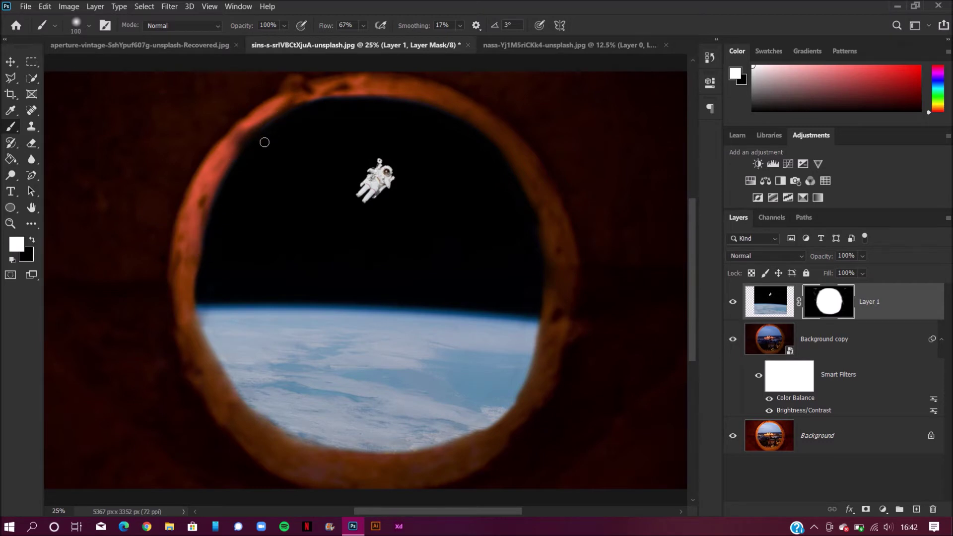
{"action": "left_click_drag", "start_coordinate": [242, 166], "coordinate": [219, 202]}
- Add a Color Balance adjustment layer clipped to Layer 1, shifting its midtones to about +49 blue and slightly toward red
{"action": "key", "text": "ctrl+minus"}
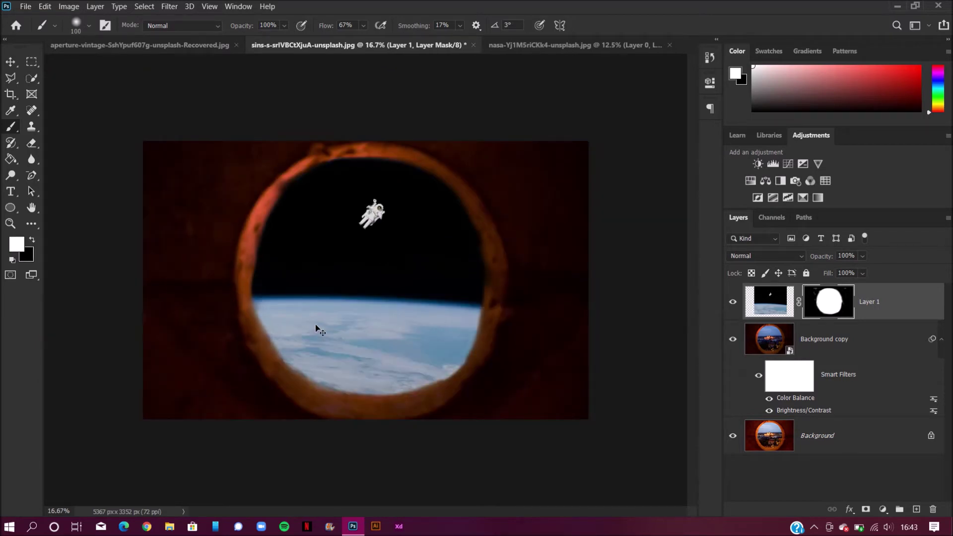
{"action": "key", "text": "ctrl+plus"}
{"action": "left_click", "coordinate": [882, 508]}
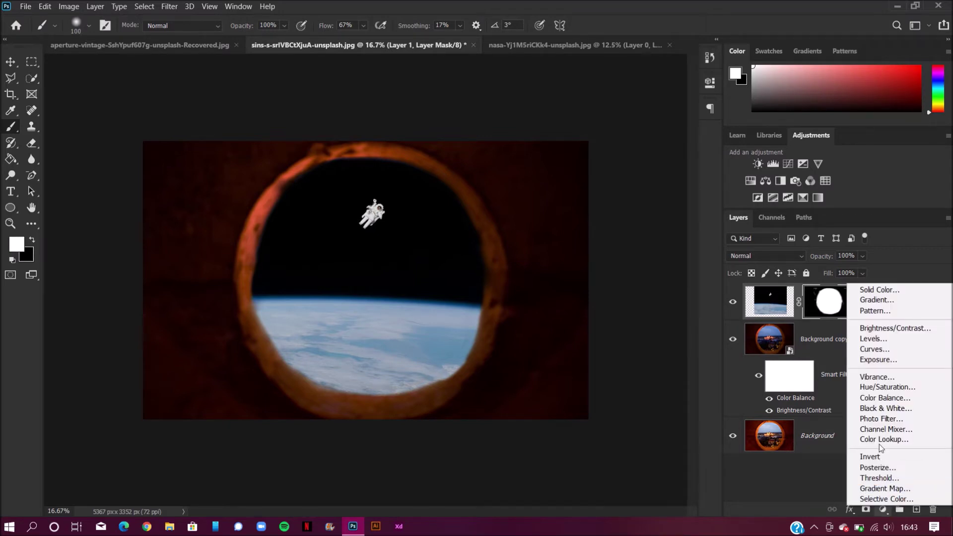
{"action": "left_click", "coordinate": [879, 397]}
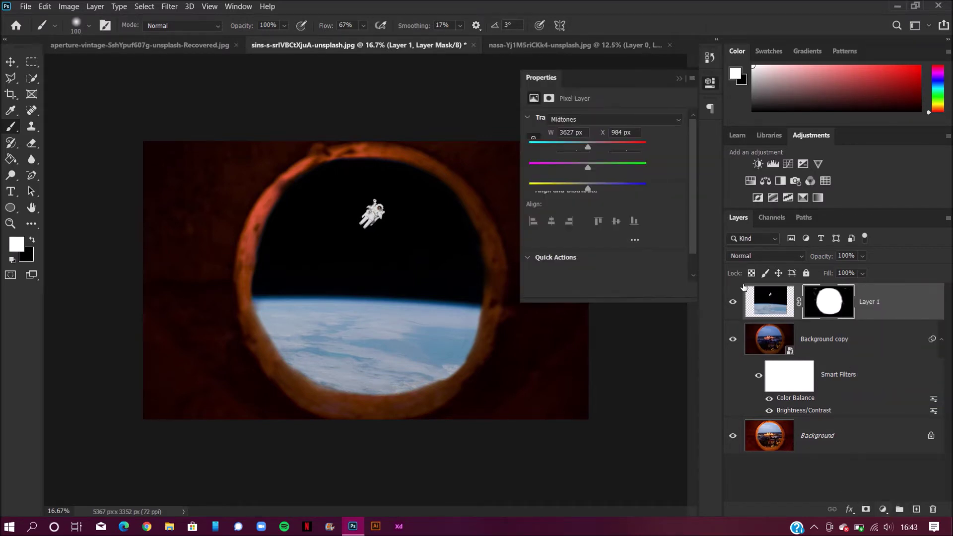
{"action": "left_click", "coordinate": [604, 289]}
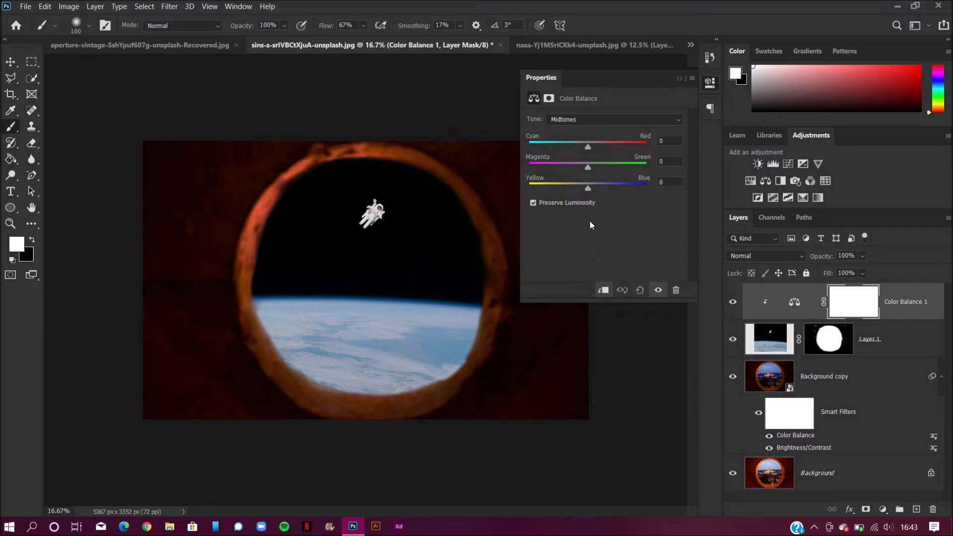
{"action": "left_click_drag", "start_coordinate": [587, 190], "coordinate": [615, 191]}
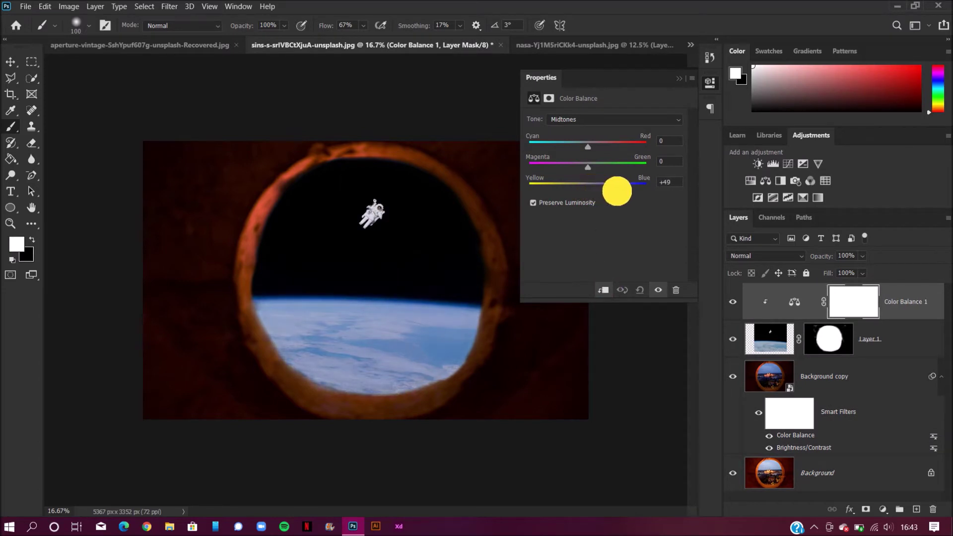
{"action": "mouse_move", "coordinate": [588, 147]}
{"action": "left_mouse_down"}
{"action": "mouse_move", "coordinate": [570, 147]}
{"action": "mouse_move", "coordinate": [604, 147]}
{"action": "left_mouse_up"}
{"action": "left_click", "coordinate": [678, 80]}
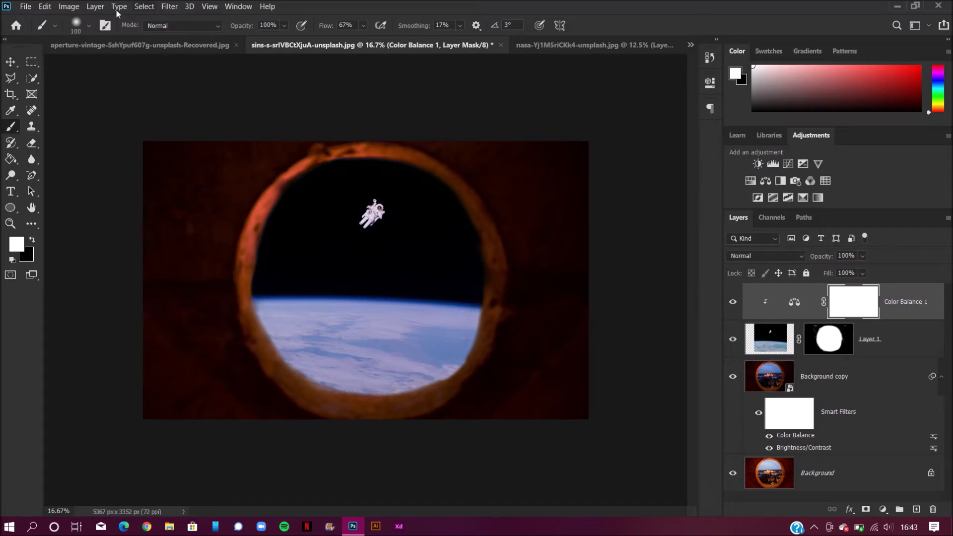
- Place the blue planet image PikPng.com_planet-png_590267 from Downloads as an embedded layer
{"action": "left_click", "coordinate": [25, 7]}
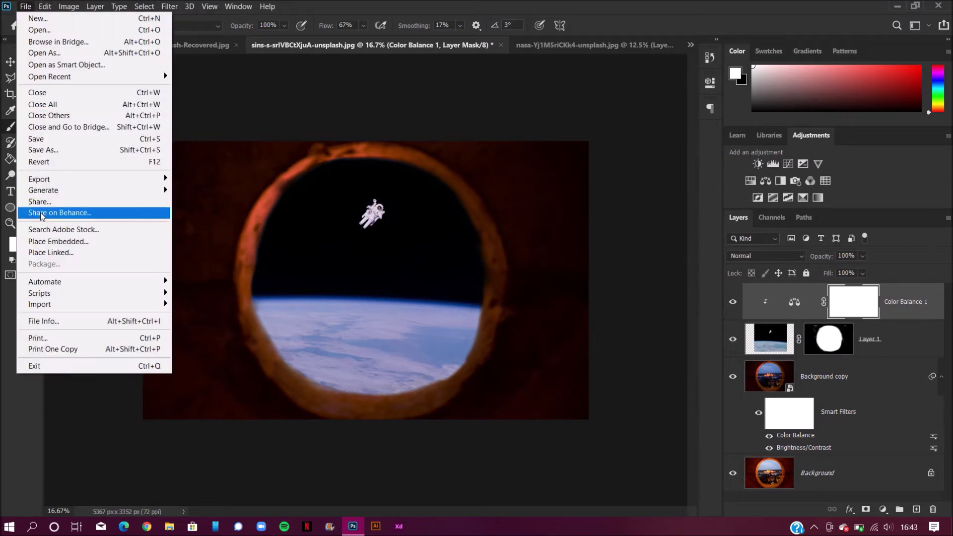
{"action": "left_click", "coordinate": [33, 240]}
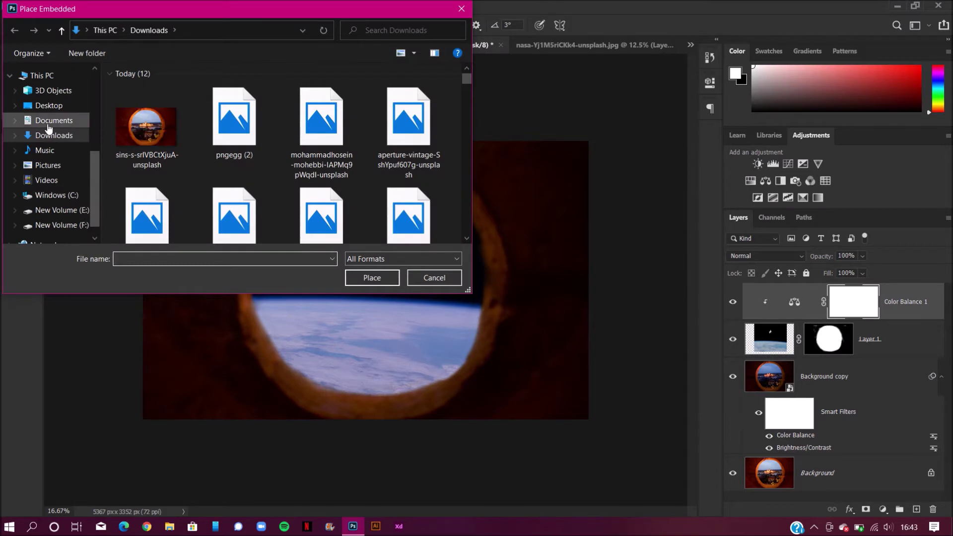
{"action": "scroll", "coordinate": [201, 155], "scroll_direction": "down", "scroll_amount": 10}
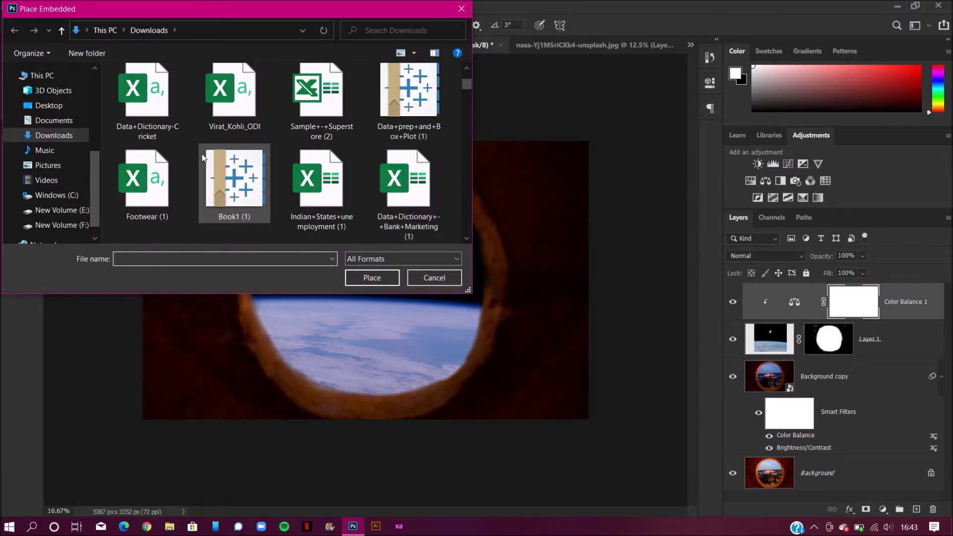
{"action": "scroll", "coordinate": [202, 157], "scroll_direction": "down", "scroll_amount": 3}
{"action": "scroll", "coordinate": [201, 156], "scroll_direction": "down", "scroll_amount": 8}
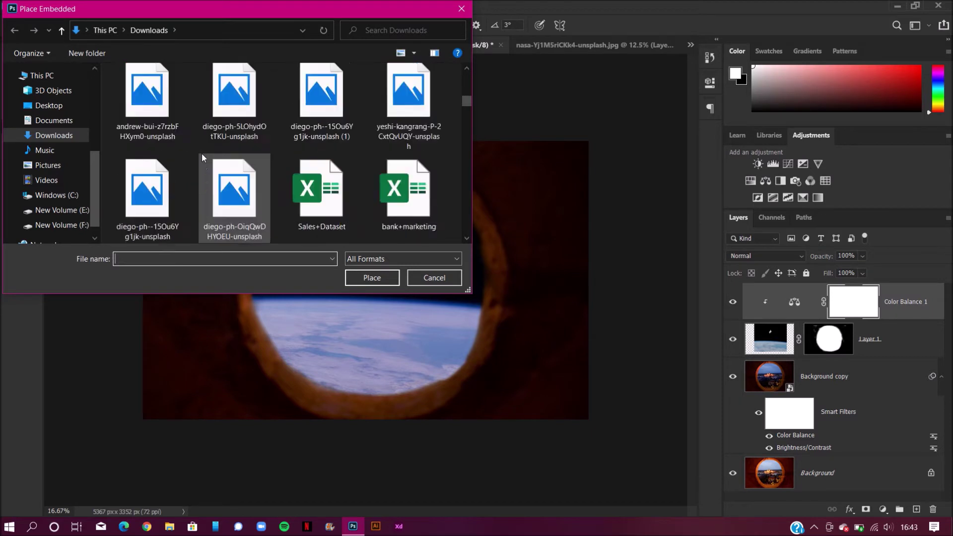
{"action": "scroll", "coordinate": [202, 156], "scroll_direction": "down", "scroll_amount": 2}
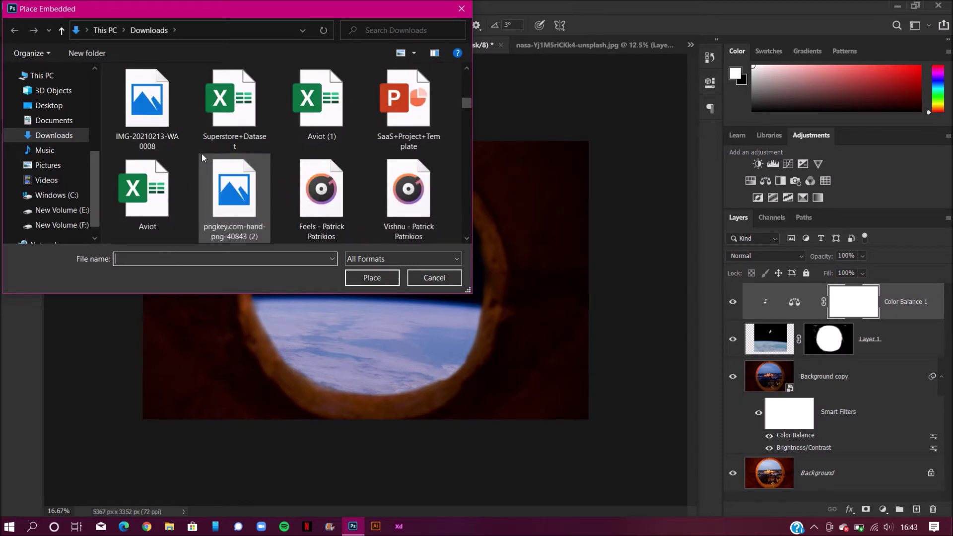
{"action": "scroll", "coordinate": [202, 157], "scroll_direction": "down", "scroll_amount": 2}
{"action": "scroll", "coordinate": [202, 157], "scroll_direction": "down", "scroll_amount": 3}
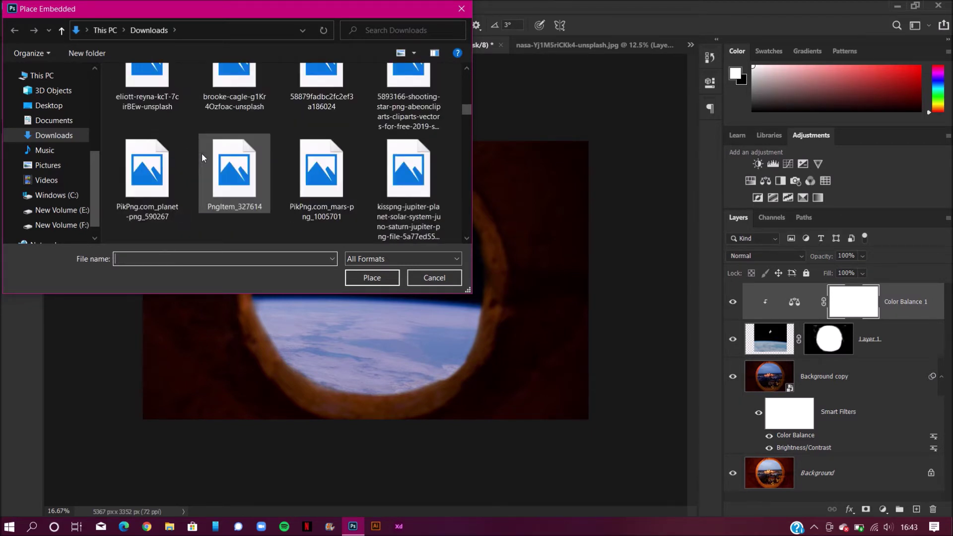
{"action": "scroll", "coordinate": [202, 157], "scroll_direction": "down", "scroll_amount": 3}
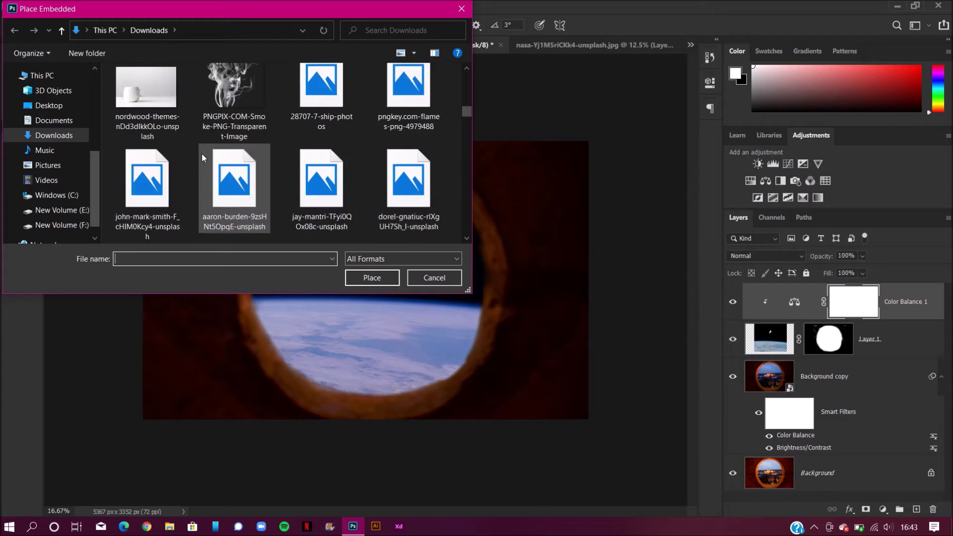
{"action": "scroll", "coordinate": [201, 158], "scroll_direction": "up", "scroll_amount": 2}
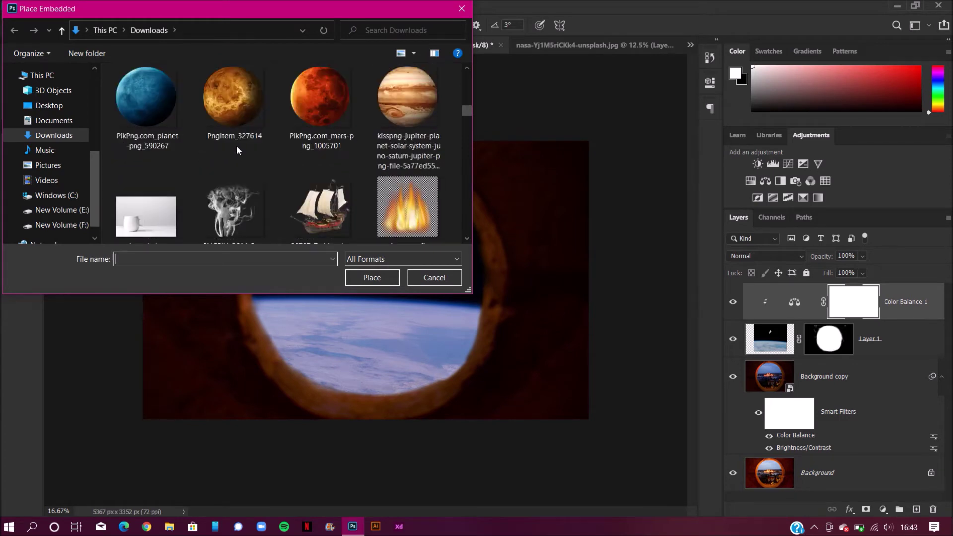
{"action": "scroll", "coordinate": [236, 146], "scroll_direction": "down", "scroll_amount": 4}
{"action": "scroll", "coordinate": [236, 146], "scroll_direction": "up", "scroll_amount": 4}
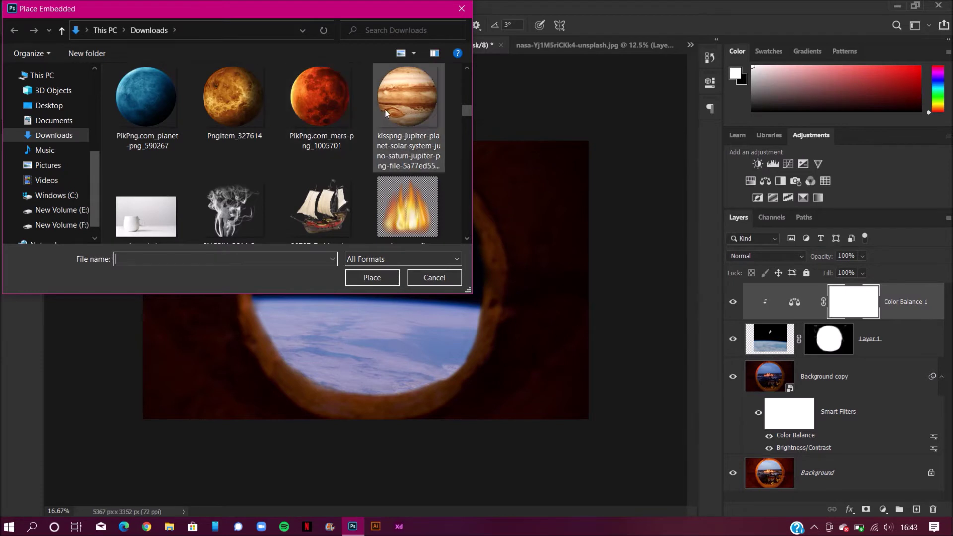
{"action": "left_click", "coordinate": [147, 99]}
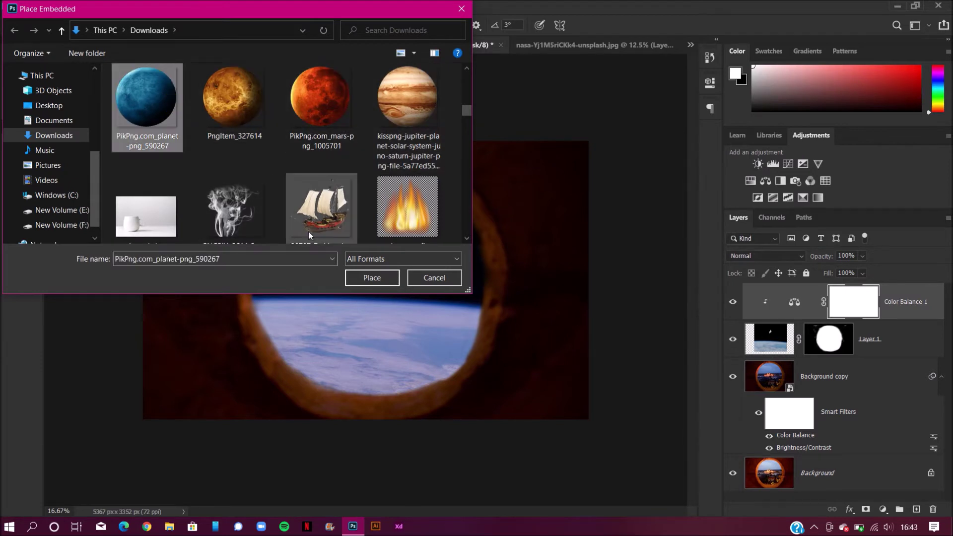
{"action": "left_click", "coordinate": [358, 273]}
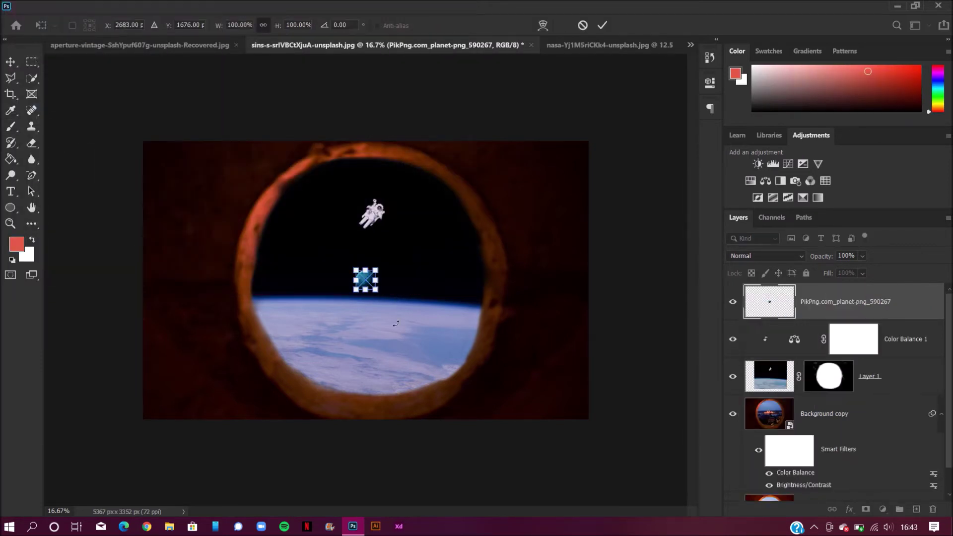
- Scale the blue planet to about 68% and move it into the dark sky right of the astronaut
{"action": "left_click_drag", "start_coordinate": [376, 290], "coordinate": [371, 286]}
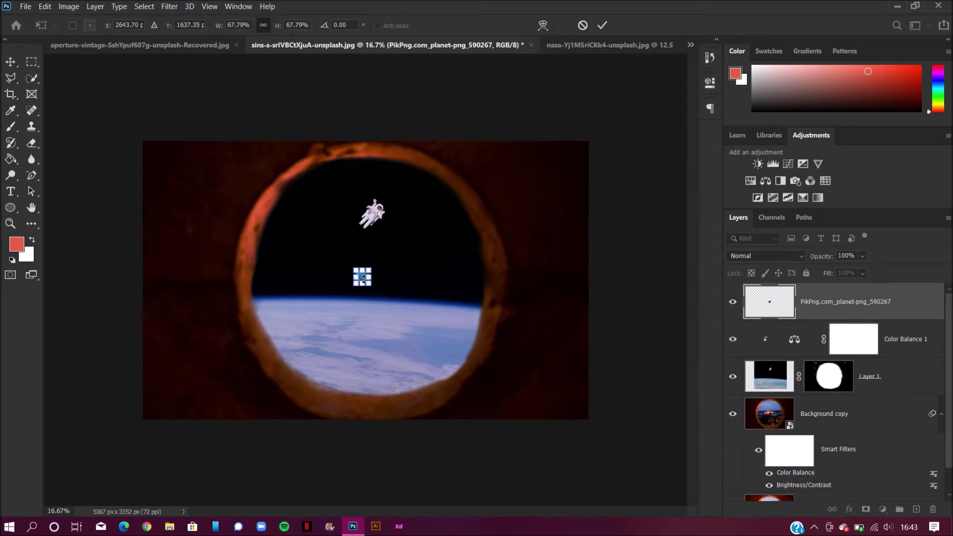
{"action": "left_click", "coordinate": [604, 27]}
{"action": "key", "text": "b"}
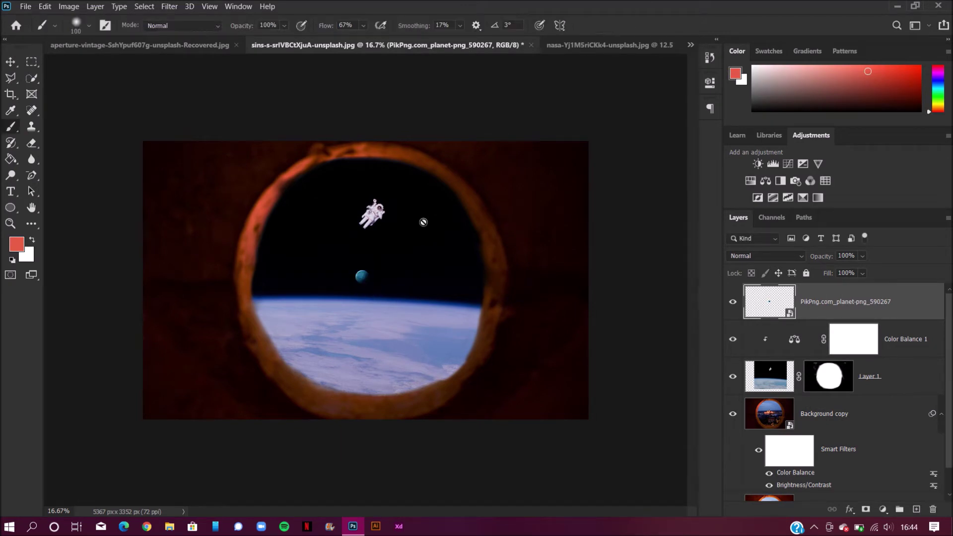
{"action": "left_click", "coordinate": [11, 63]}
{"action": "left_click_drag", "start_coordinate": [363, 282], "coordinate": [447, 238]}
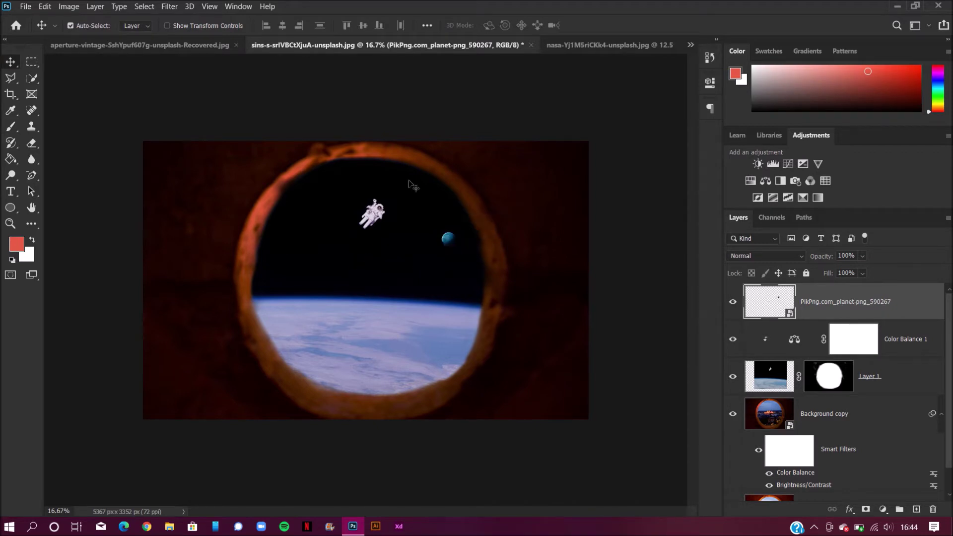
- Place Saturn-PNG-Image from Downloads as an embedded layer
{"action": "left_click", "coordinate": [25, 6]}
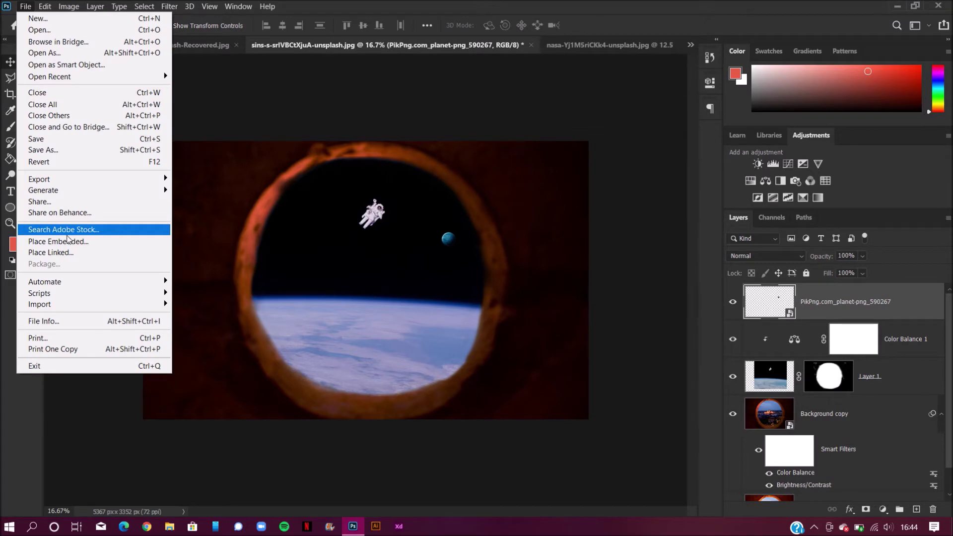
{"action": "left_click", "coordinate": [74, 238]}
{"action": "scroll", "coordinate": [209, 164], "scroll_direction": "down", "scroll_amount": 5}
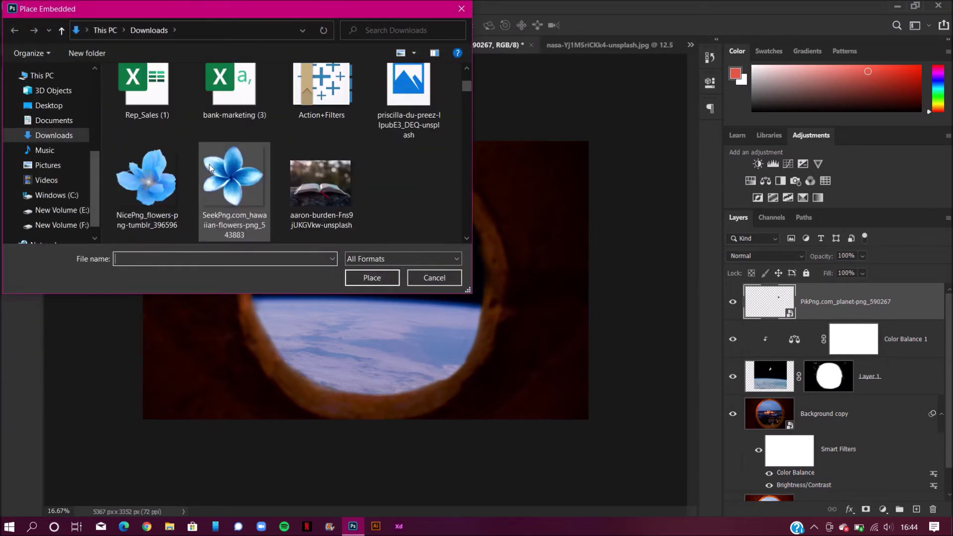
{"action": "scroll", "coordinate": [209, 168], "scroll_direction": "down", "scroll_amount": 10}
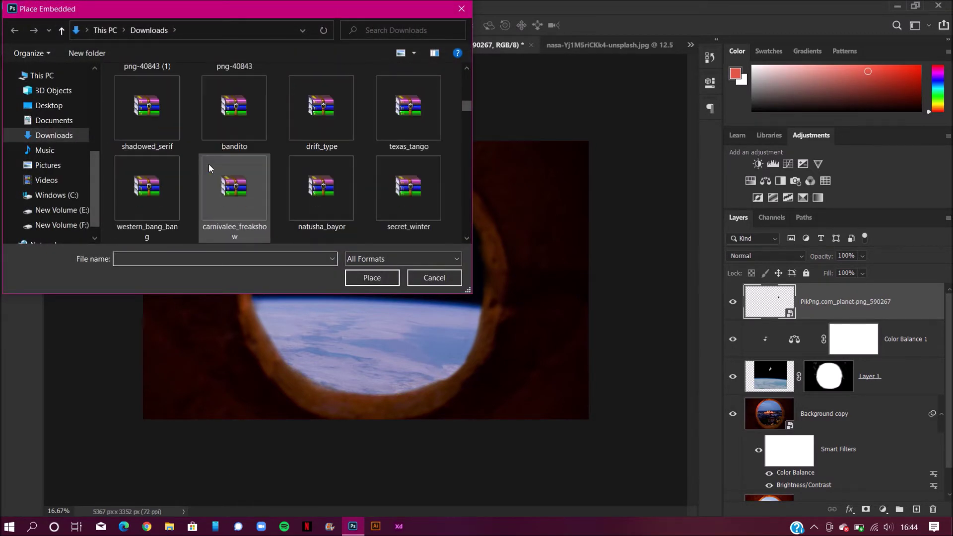
{"action": "scroll", "coordinate": [207, 163], "scroll_direction": "down", "scroll_amount": 10}
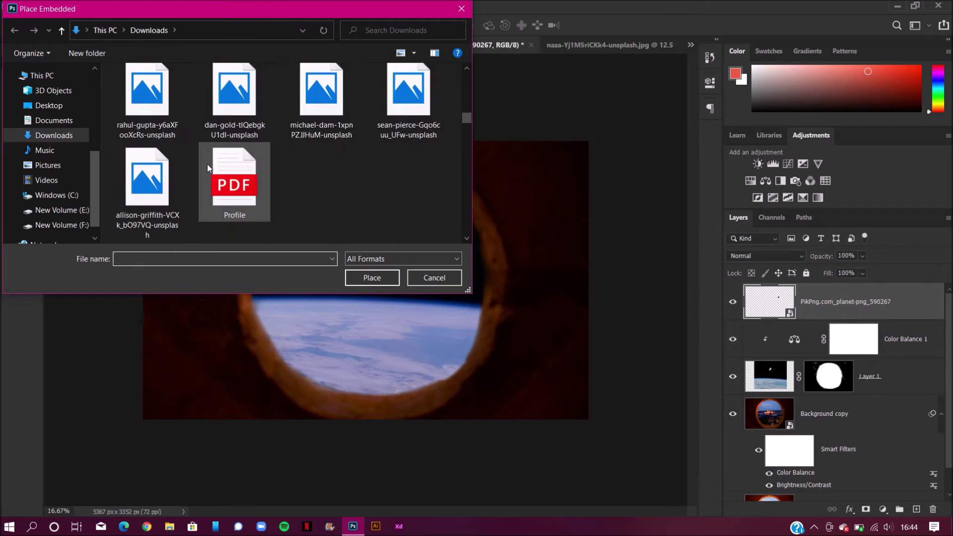
{"action": "scroll", "coordinate": [206, 164], "scroll_direction": "up", "scroll_amount": 2}
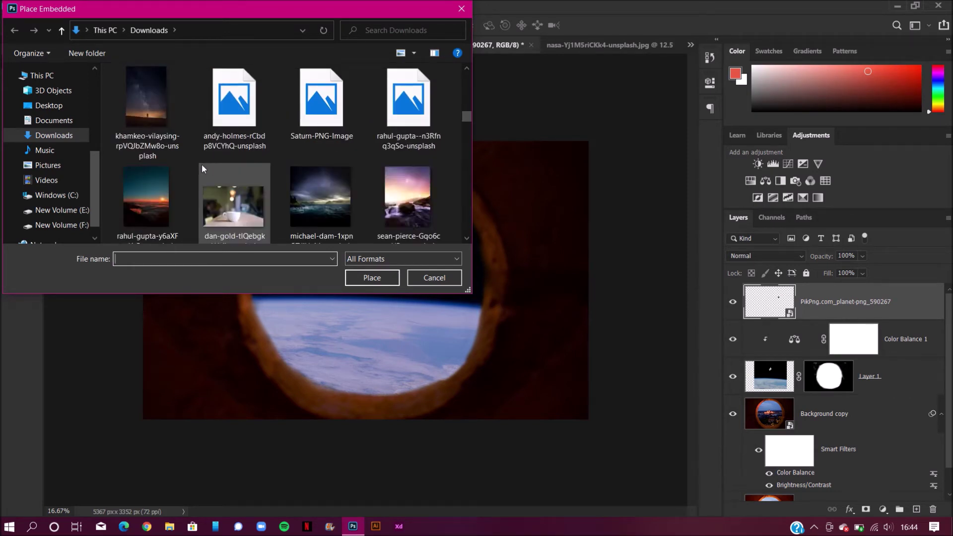
{"action": "left_click", "coordinate": [320, 106]}
{"action": "left_click", "coordinate": [363, 275]}
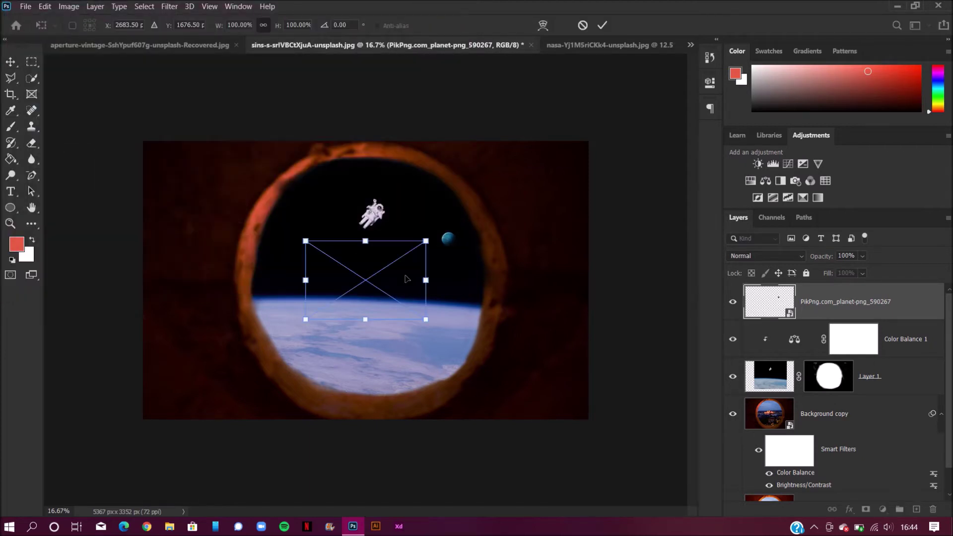
- Scale Saturn to about 32% and move it into the dark sky just below the astronaut
{"action": "left_click_drag", "start_coordinate": [425, 319], "coordinate": [347, 274]}
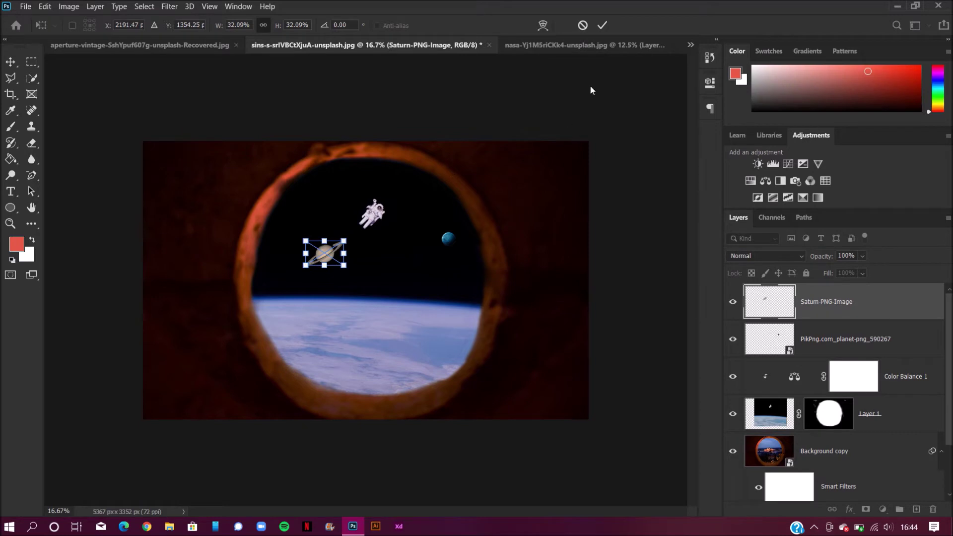
{"action": "left_click", "coordinate": [601, 24]}
{"action": "left_click_drag", "start_coordinate": [326, 256], "coordinate": [384, 264]}
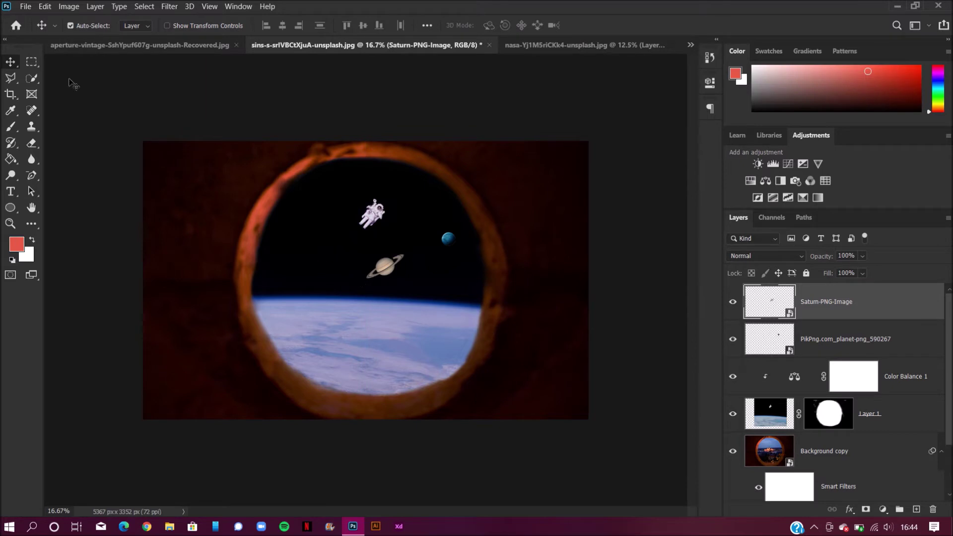
- Place the kisspng Jupiter planet image from Downloads as an embedded layer
{"action": "left_click", "coordinate": [26, 6]}
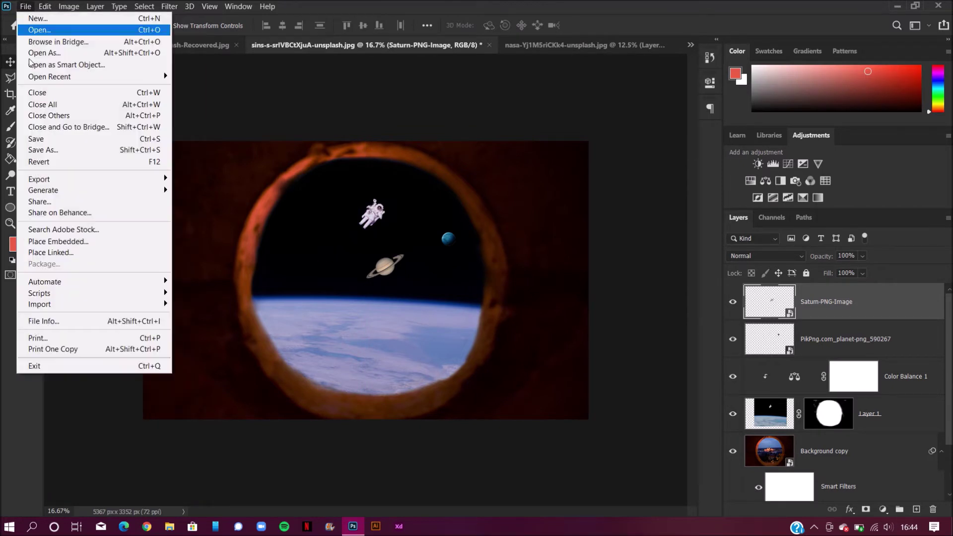
{"action": "left_click", "coordinate": [39, 242]}
{"action": "scroll", "coordinate": [295, 143], "scroll_direction": "down", "scroll_amount": 2}
{"action": "scroll", "coordinate": [293, 143], "scroll_direction": "down", "scroll_amount": 15}
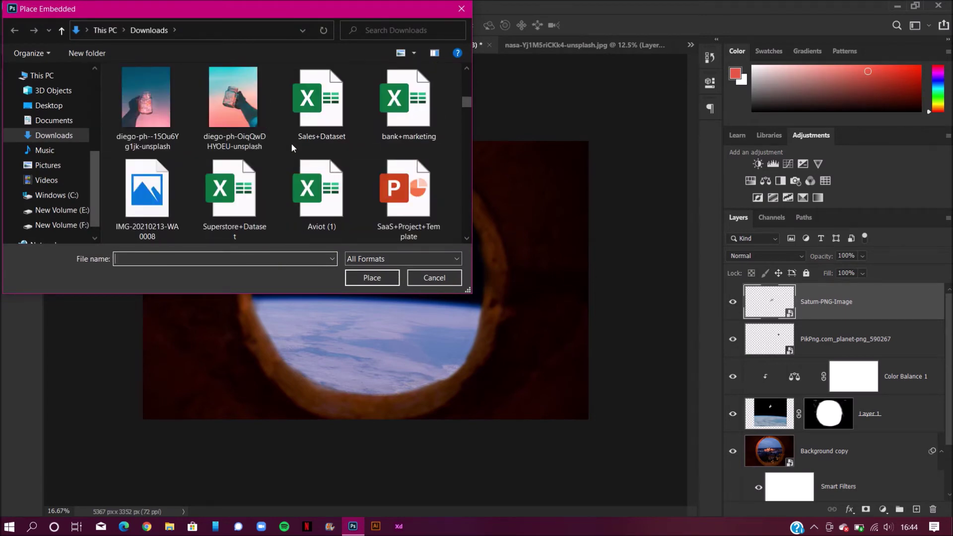
{"action": "scroll", "coordinate": [290, 143], "scroll_direction": "down", "scroll_amount": 3}
{"action": "scroll", "coordinate": [290, 144], "scroll_direction": "down", "scroll_amount": 2}
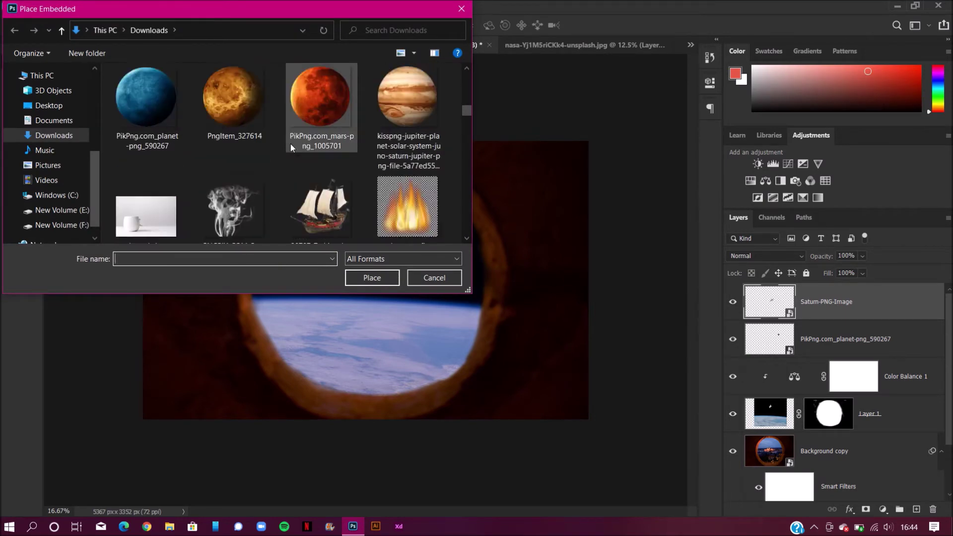
{"action": "scroll", "coordinate": [290, 144], "scroll_direction": "up", "scroll_amount": 1}
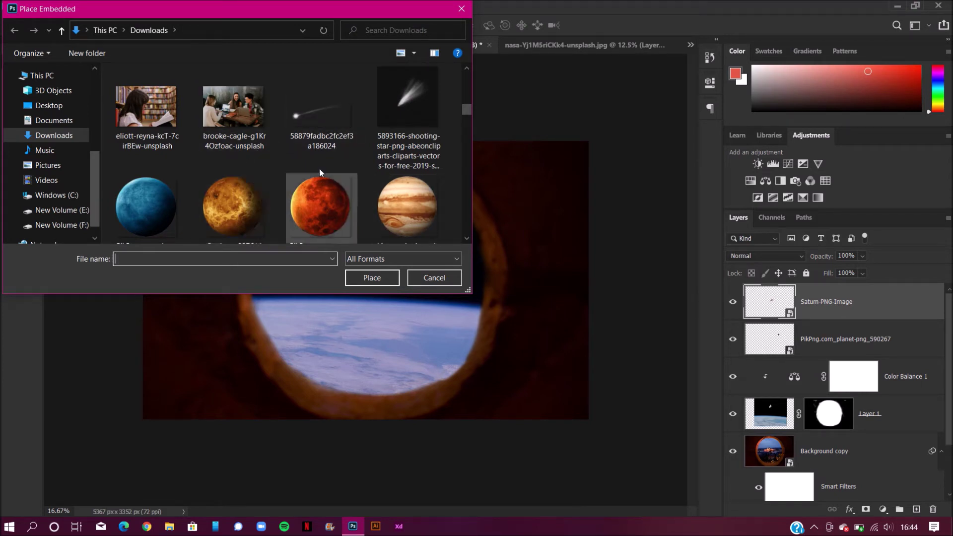
{"action": "left_click", "coordinate": [385, 201]}
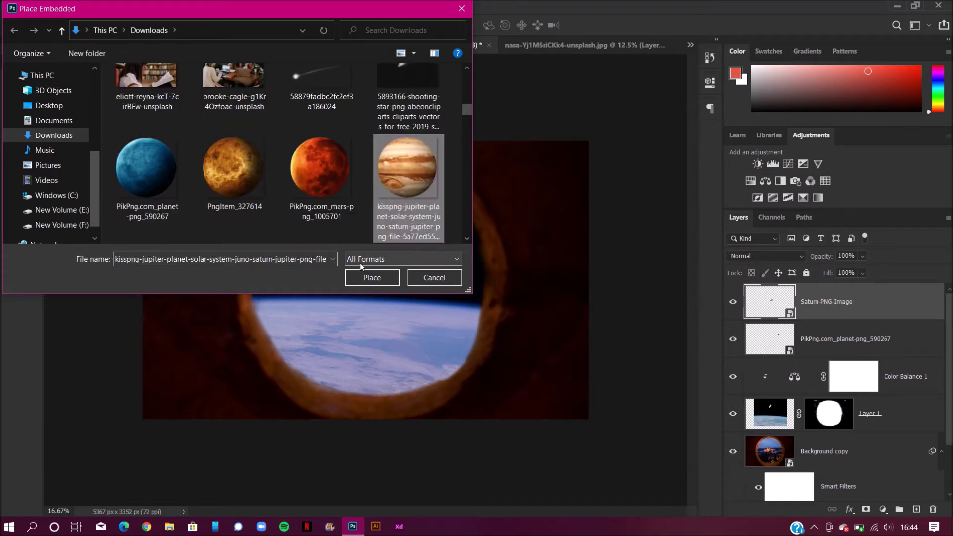
{"action": "left_click", "coordinate": [360, 275]}
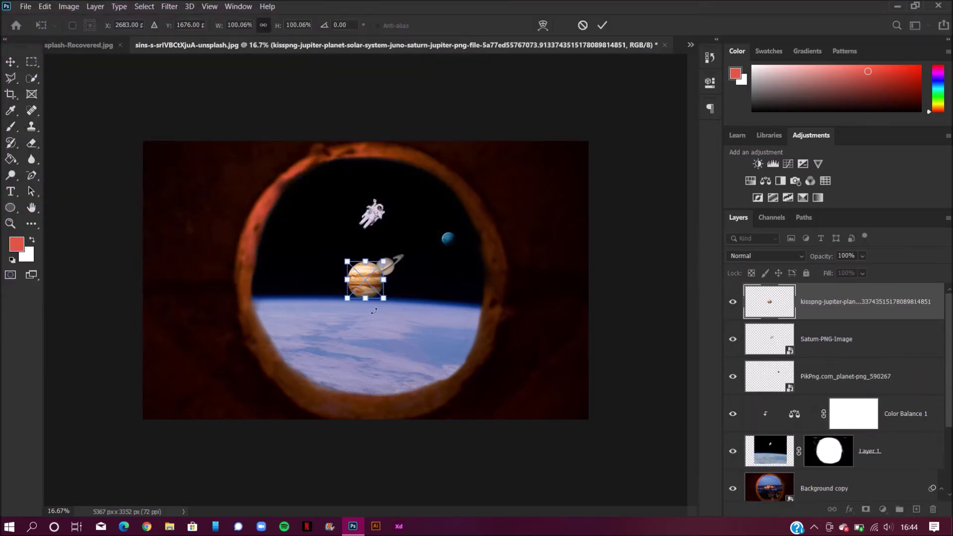
- Shrink Jupiter and position it left of the astronaut, with Saturn right of the astronaut and the blue planet lower near the frame
{"action": "left_click_drag", "start_coordinate": [379, 297], "coordinate": [300, 249]}
{"action": "left_click", "coordinate": [601, 24]}
{"action": "left_click_drag", "start_coordinate": [448, 238], "coordinate": [461, 272]}
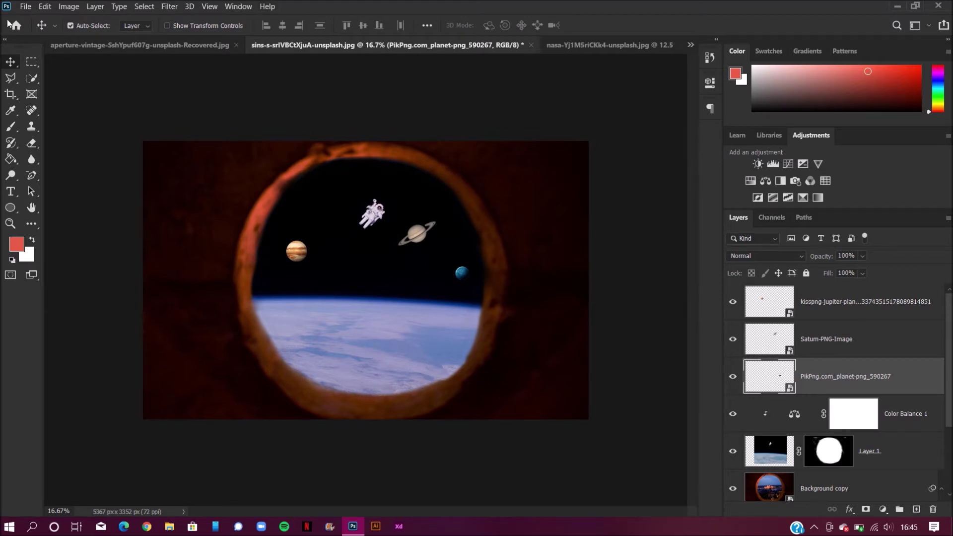
- Apply a Color Balance adjustment to the blue planet layer, shifting its midtones toward blue
{"action": "left_click", "coordinate": [69, 6]}
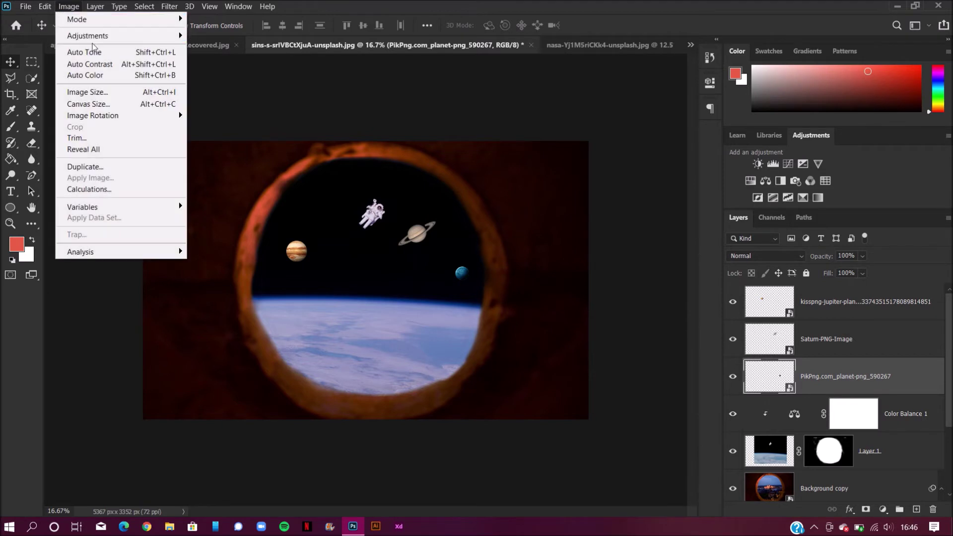
{"action": "mouse_move", "coordinate": [94, 35]}
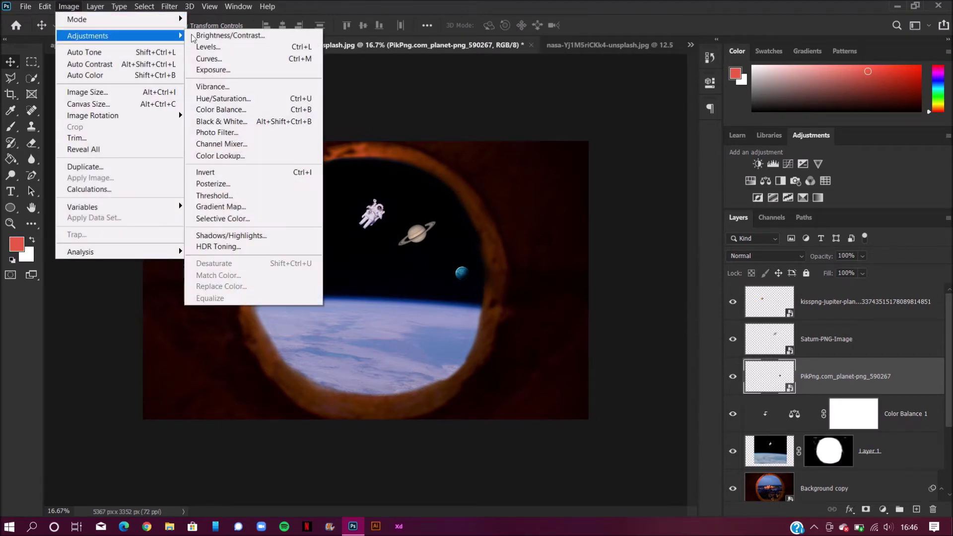
{"action": "left_click", "coordinate": [220, 110]}
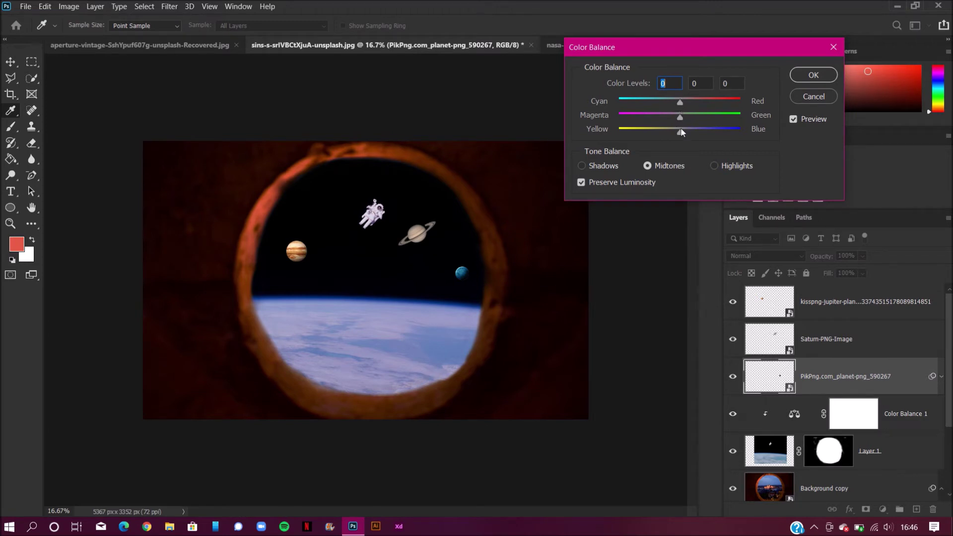
{"action": "left_click_drag", "start_coordinate": [680, 130], "coordinate": [697, 131]}
{"action": "left_click", "coordinate": [796, 75]}
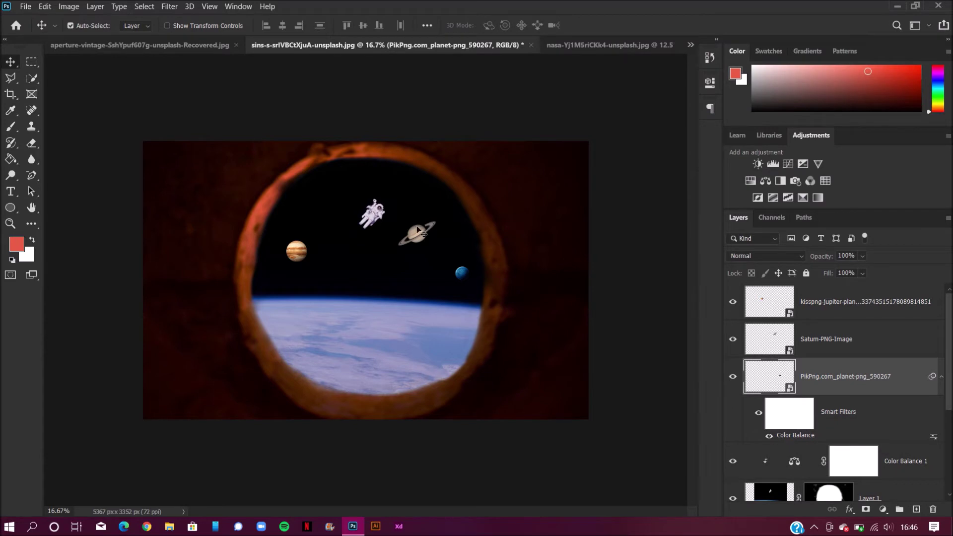
- Apply a Color Balance adjustment to the Saturn layer, shifting its midtones toward blue
{"action": "left_click", "coordinate": [418, 230]}
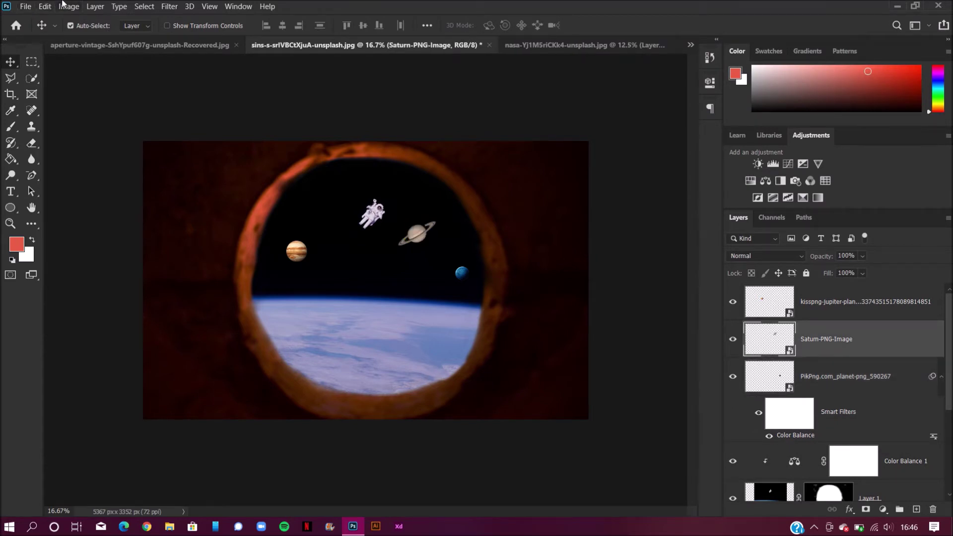
{"action": "left_click", "coordinate": [64, 5]}
{"action": "mouse_move", "coordinate": [130, 37]}
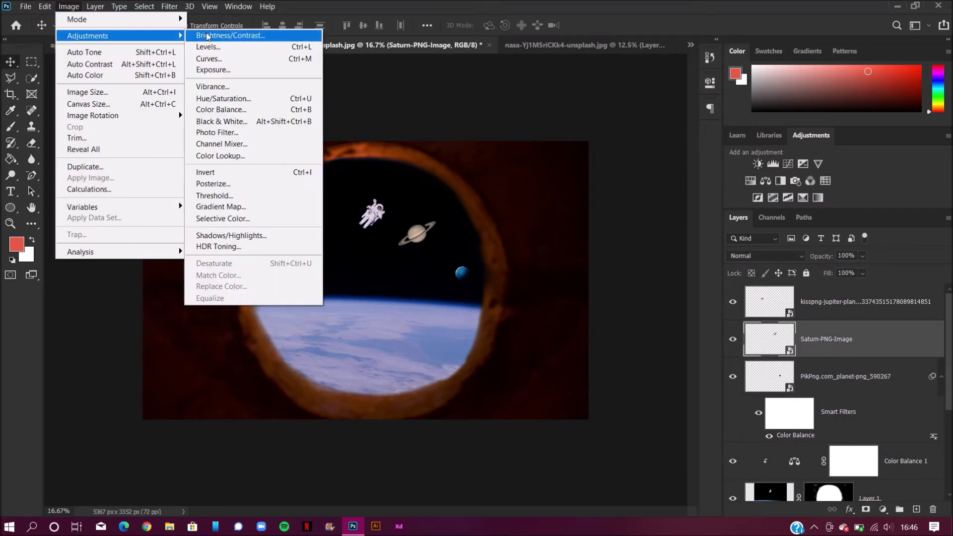
{"action": "left_click", "coordinate": [226, 109]}
{"action": "left_click_drag", "start_coordinate": [680, 132], "coordinate": [676, 101]}
{"action": "left_click", "coordinate": [813, 75]}
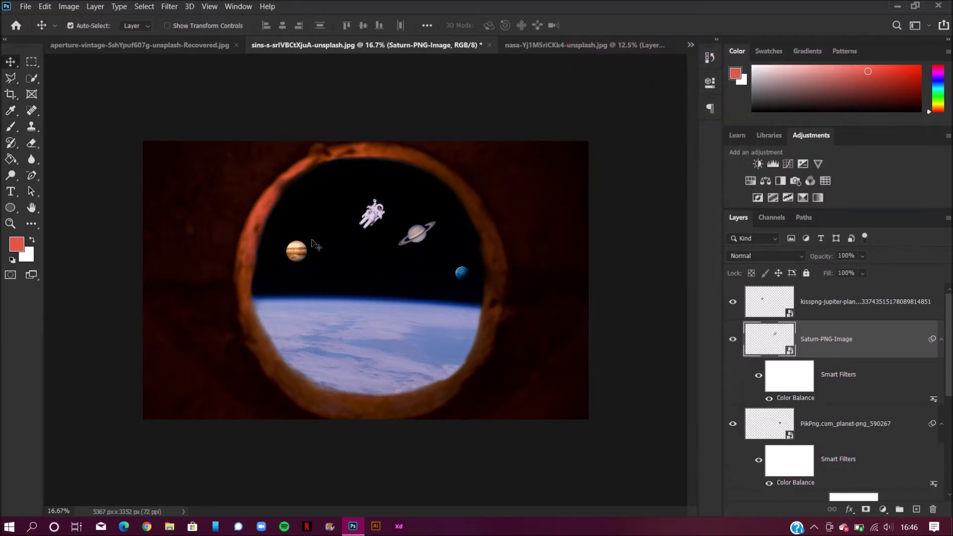
- Apply a Color Balance adjustment to the Jupiter layer, shifting its midtones toward blue and cyan
{"action": "left_click", "coordinate": [300, 251]}
{"action": "left_click", "coordinate": [64, 5]}
{"action": "mouse_move", "coordinate": [88, 35]}
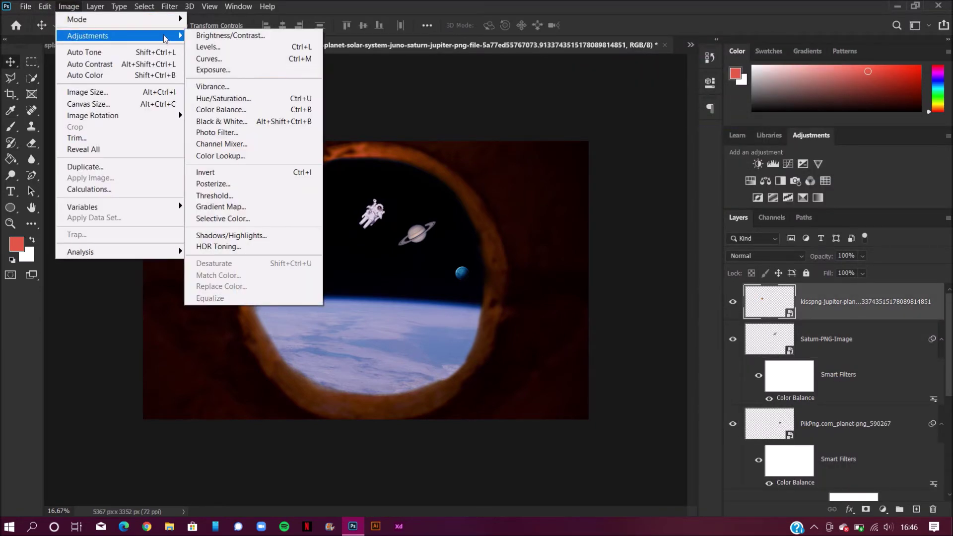
{"action": "left_click", "coordinate": [256, 110]}
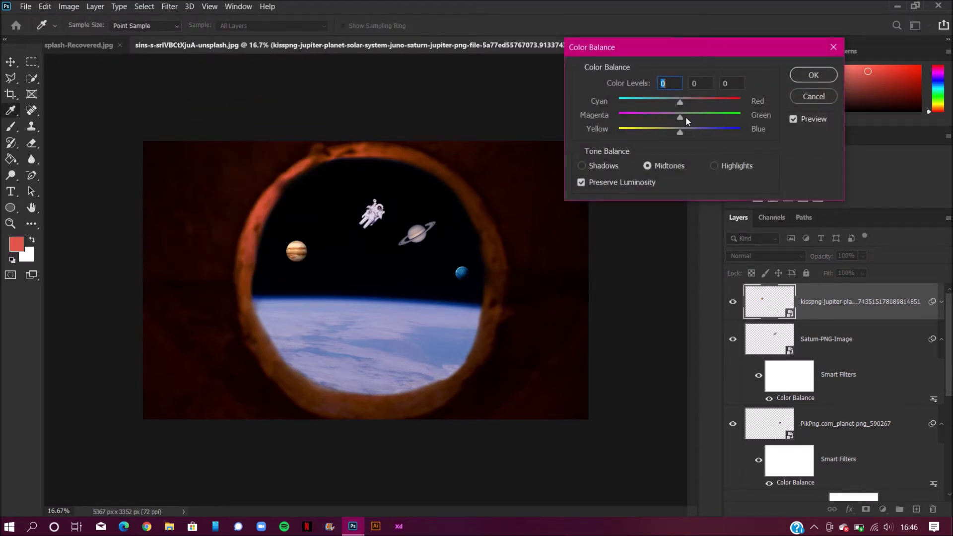
{"action": "left_click_drag", "start_coordinate": [685, 129], "coordinate": [667, 101]}
{"action": "left_click", "coordinate": [820, 75]}
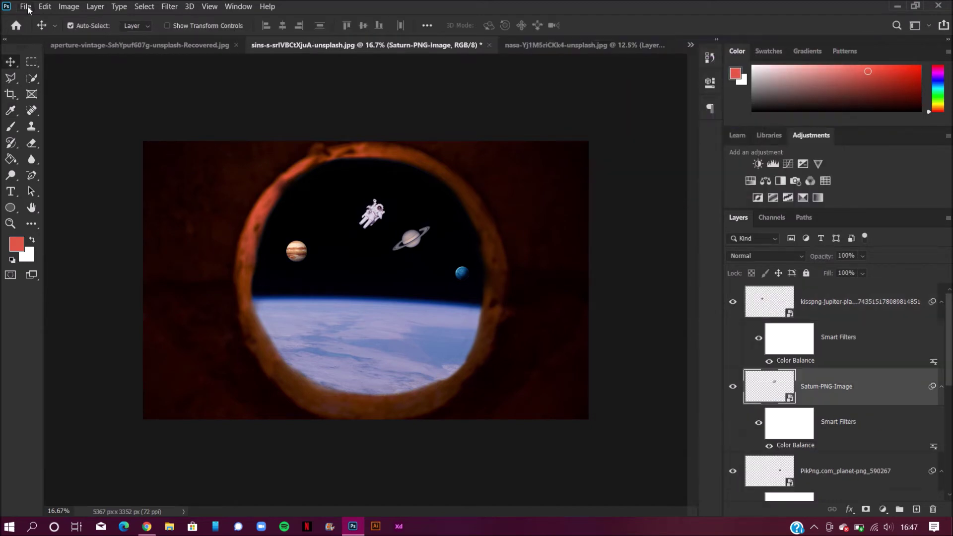
- Place the uhjiu8FjnsQ-unsplash starfield image from Downloads as an embedded layer
{"action": "left_click", "coordinate": [25, 6]}
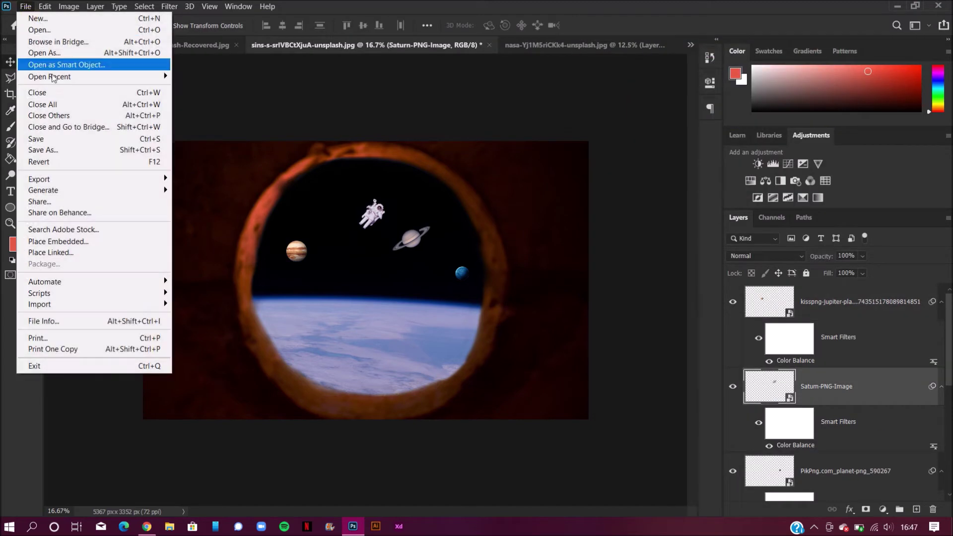
{"action": "left_click", "coordinate": [82, 241]}
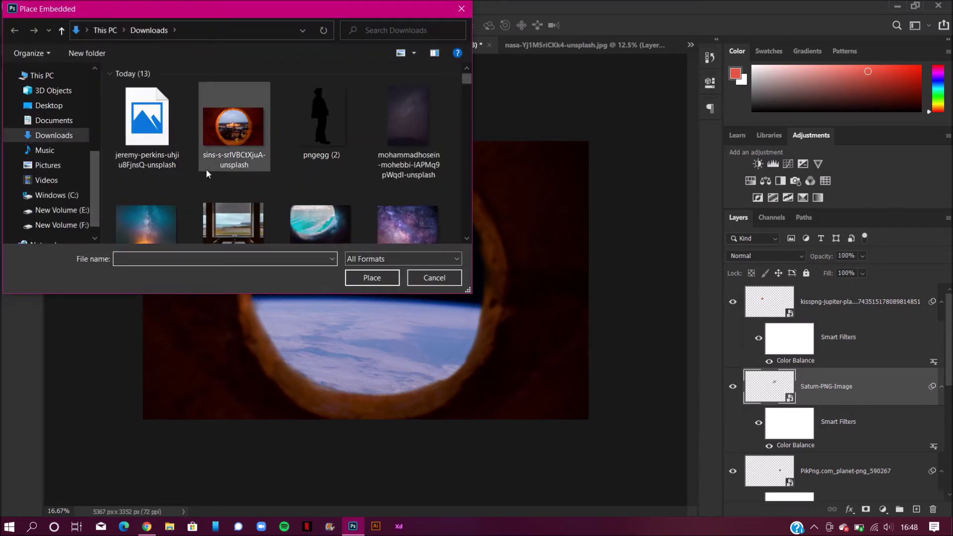
{"action": "left_click", "coordinate": [133, 143]}
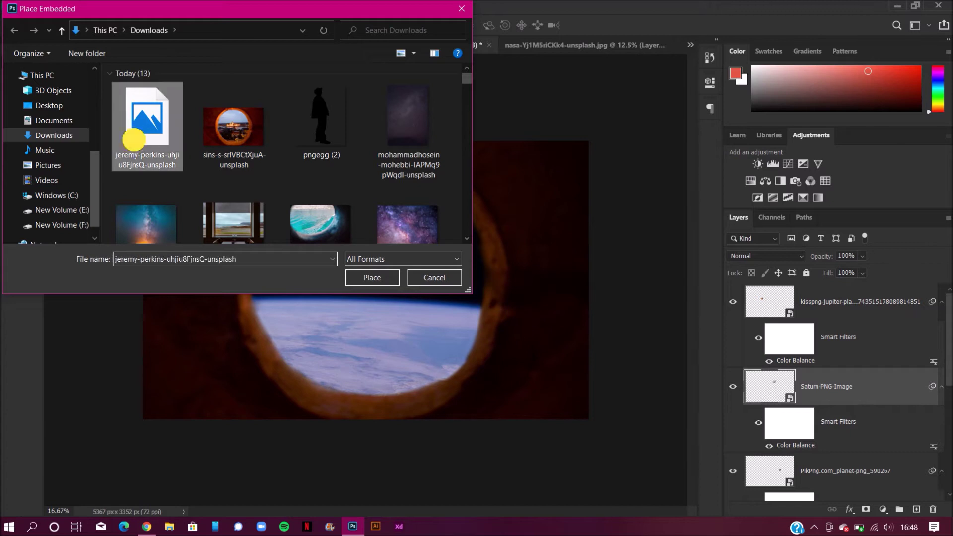
{"action": "left_click", "coordinate": [352, 276]}
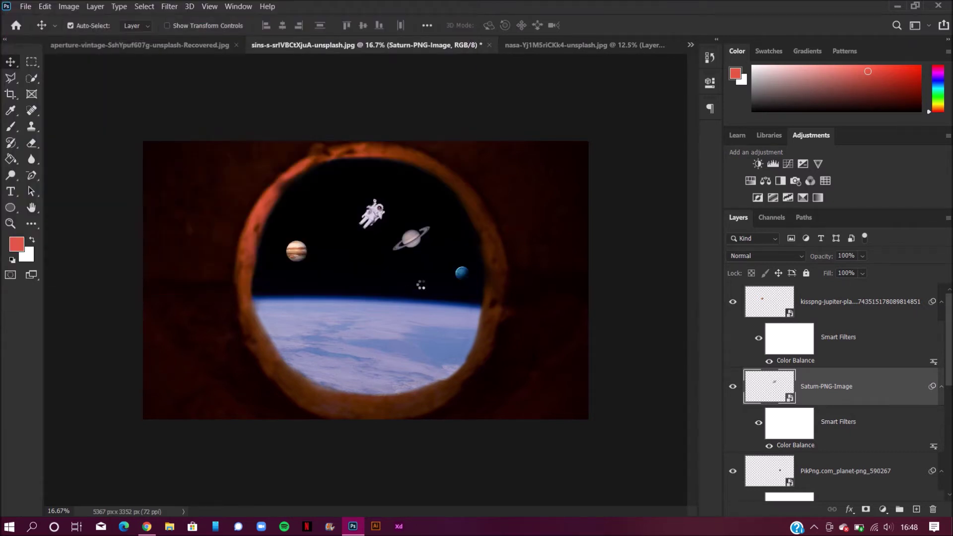
- Scale the starfield image to about 72% and position it over the dark sky inside the window
{"action": "left_click_drag", "start_coordinate": [553, 401], "coordinate": [449, 333]}
{"action": "left_click", "coordinate": [413, 265]}
{"action": "left_click_drag", "start_coordinate": [413, 265], "coordinate": [440, 255]}
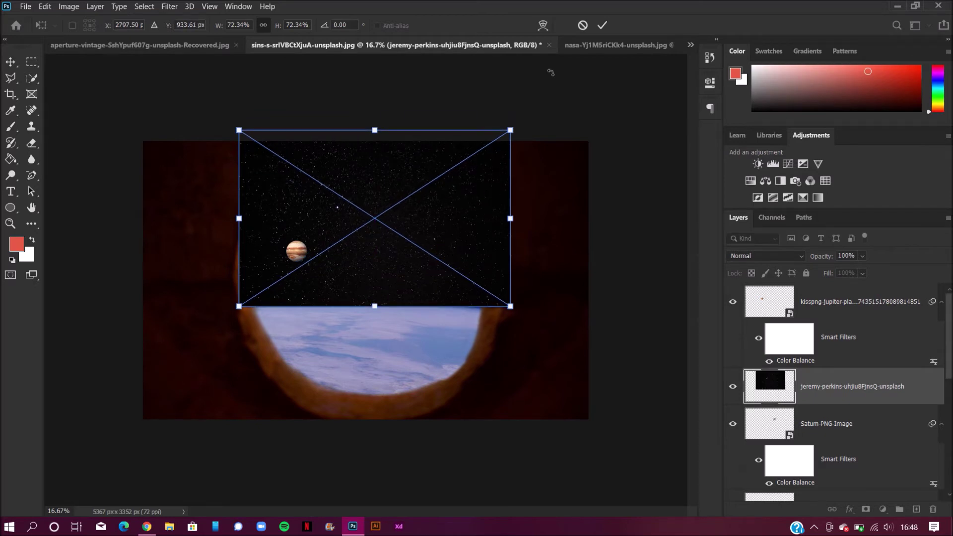
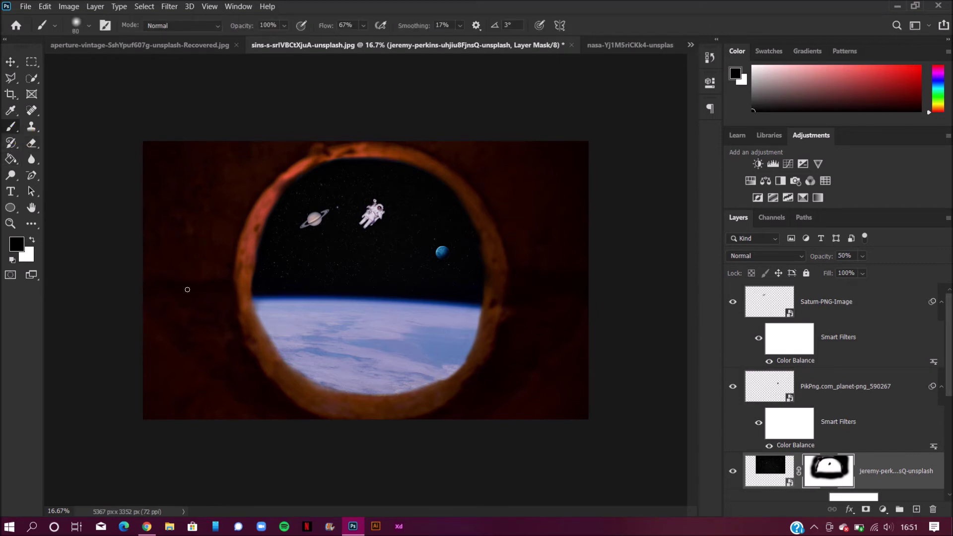
- Enlarge the brush to about 600 px and paint black on the starfield's layer mask around the window frame and over Earth
{"action": "key", "text": "bracketright"}
{"action": "key", "text": "bracketright"}
{"action": "mouse_move", "coordinate": [225, 237]}
{"action": "left_mouse_down"}
{"action": "mouse_move", "coordinate": [229, 178]}
{"action": "mouse_move", "coordinate": [231, 205]}
{"action": "mouse_move", "coordinate": [246, 169]}
{"action": "mouse_move", "coordinate": [337, 140]}
{"action": "mouse_move", "coordinate": [409, 136]}
{"action": "mouse_move", "coordinate": [457, 147]}
{"action": "mouse_move", "coordinate": [498, 194]}
{"action": "mouse_move", "coordinate": [539, 291]}
{"action": "mouse_move", "coordinate": [225, 295]}
{"action": "mouse_move", "coordinate": [226, 241]}
{"action": "mouse_move", "coordinate": [226, 269]}
{"action": "mouse_move", "coordinate": [245, 183]}
{"action": "mouse_move", "coordinate": [264, 154]}
{"action": "mouse_move", "coordinate": [250, 192]}
{"action": "mouse_move", "coordinate": [315, 146]}
{"action": "mouse_move", "coordinate": [233, 200]}
{"action": "left_mouse_up"}
{"action": "mouse_move", "coordinate": [221, 285]}
{"action": "left_mouse_down"}
{"action": "mouse_move", "coordinate": [236, 338]}
{"action": "mouse_move", "coordinate": [262, 374]}
{"action": "mouse_move", "coordinate": [359, 407]}
{"action": "mouse_move", "coordinate": [406, 405]}
{"action": "mouse_move", "coordinate": [513, 341]}
{"action": "left_mouse_up"}
{"action": "mouse_move", "coordinate": [507, 223]}
{"action": "left_mouse_down"}
{"action": "mouse_move", "coordinate": [505, 289]}
{"action": "mouse_move", "coordinate": [499, 217]}
{"action": "mouse_move", "coordinate": [430, 141]}
{"action": "left_mouse_up"}
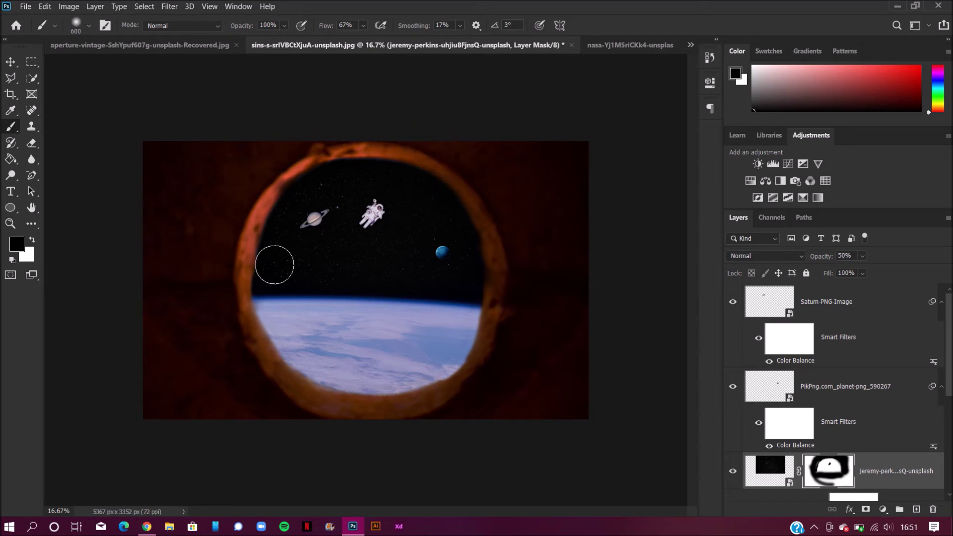
- Crop both sides of the image closer to the round window, to about 4383 × 3352 px
{"action": "left_click", "coordinate": [9, 94]}
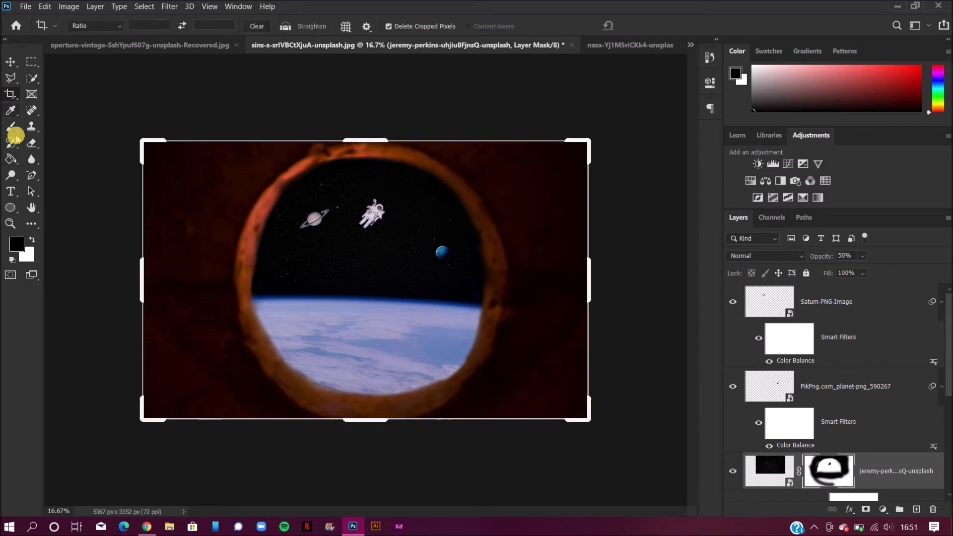
{"action": "left_click_drag", "start_coordinate": [138, 284], "coordinate": [209, 283]}
{"action": "left_click_drag", "start_coordinate": [568, 275], "coordinate": [548, 283]}
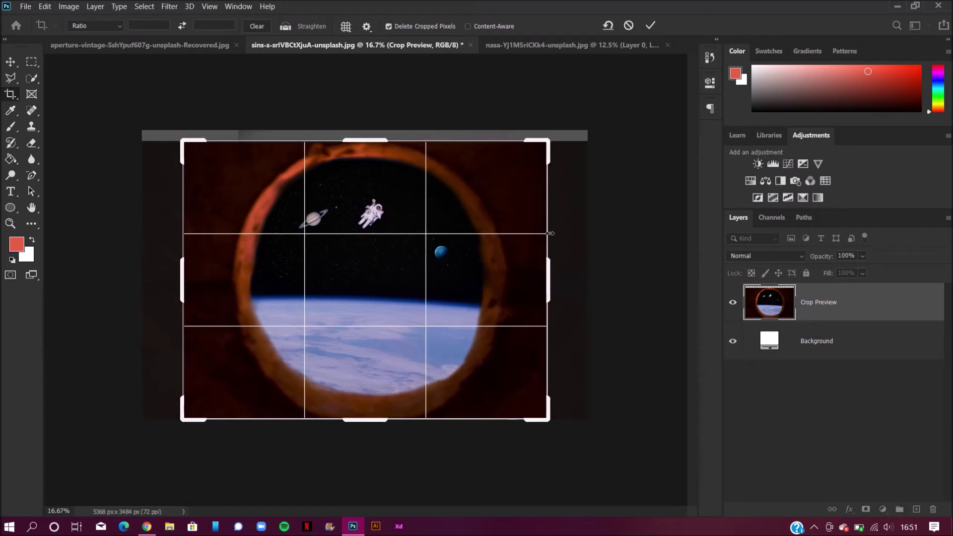
{"action": "left_click", "coordinate": [650, 25]}
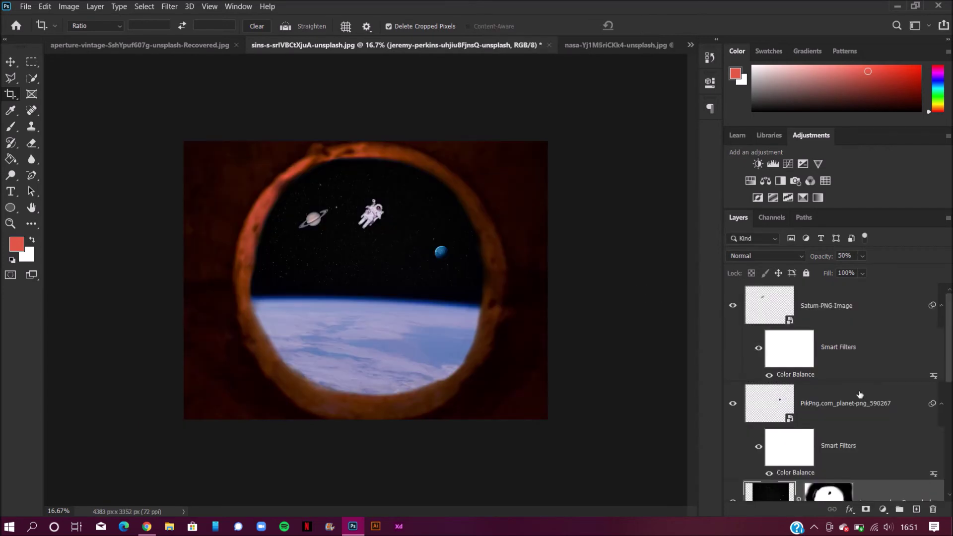
- Add a Color Lookup adjustment layer above the Saturn layer using the Candlelight.CUBE 3D LUT
{"action": "left_click", "coordinate": [817, 306]}
{"action": "key", "text": "v"}
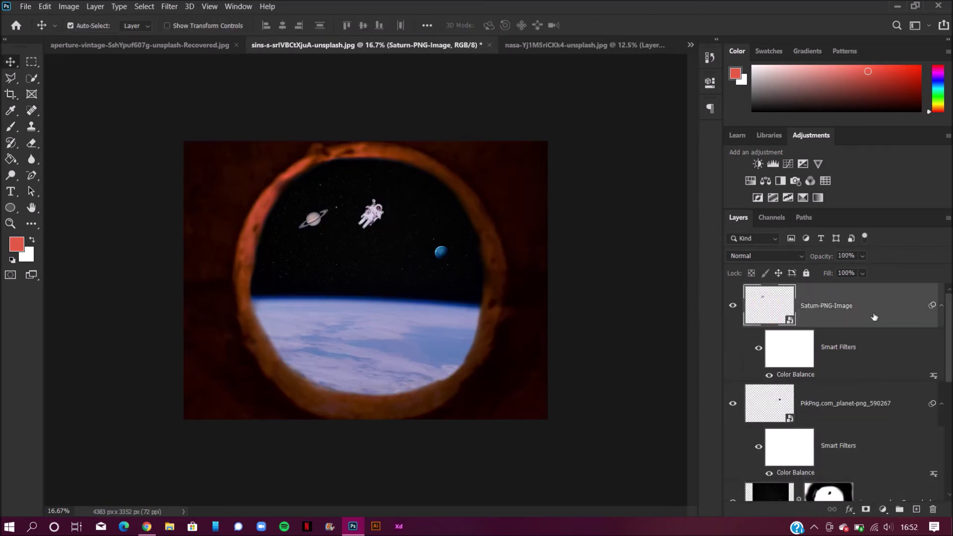
{"action": "left_click", "coordinate": [881, 507]}
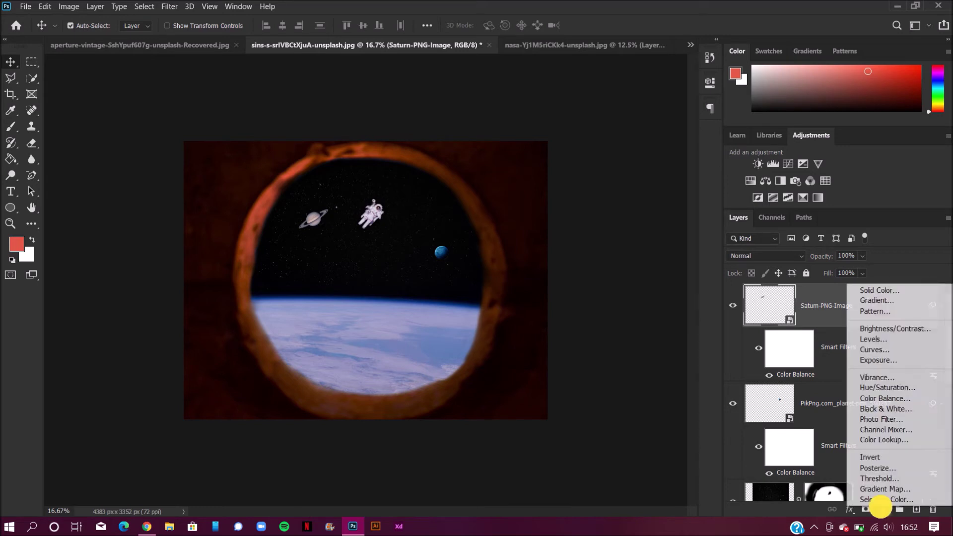
{"action": "left_click", "coordinate": [883, 439]}
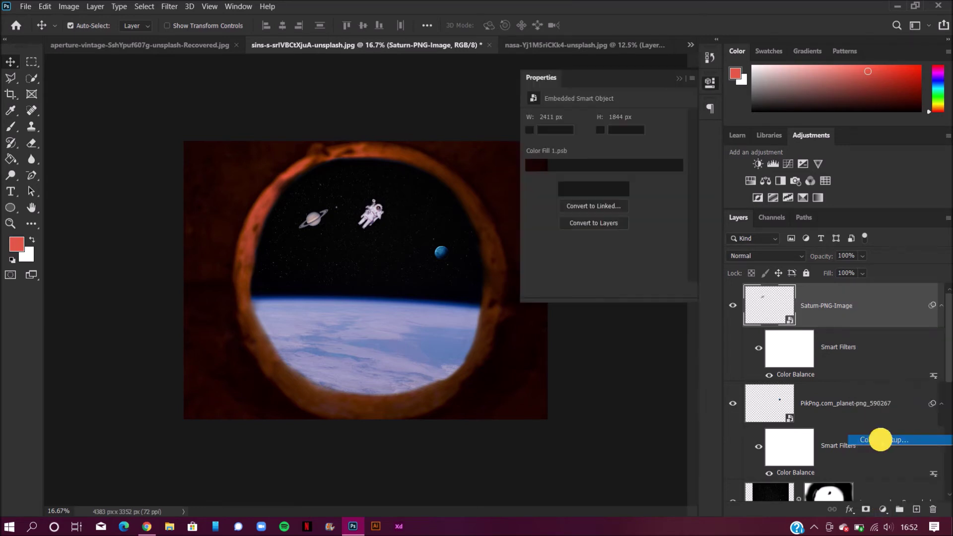
{"action": "left_click", "coordinate": [615, 122]}
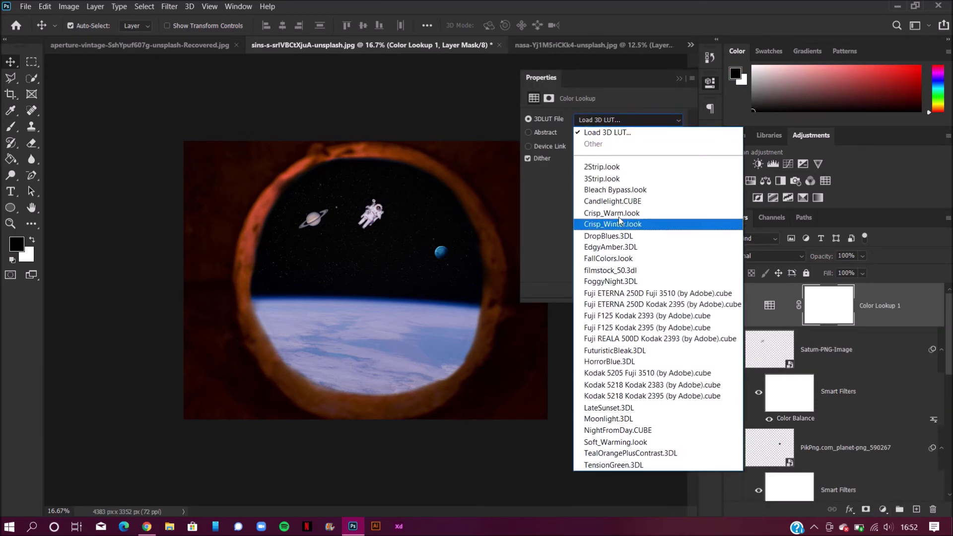
{"action": "left_click", "coordinate": [621, 202]}
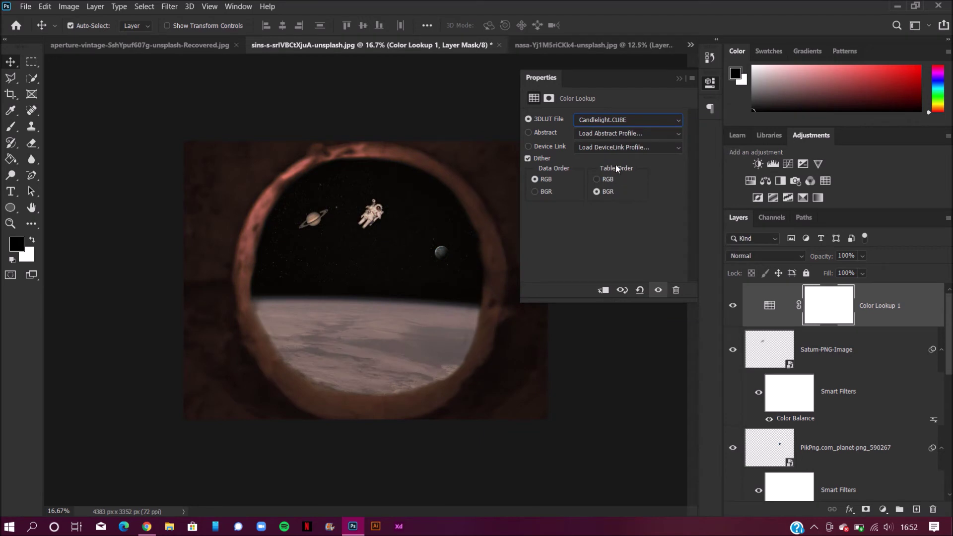
- Try the LateSunset.3DL, Moonlight.3DL and EdgyAmber.3DL lookups on the Color Lookup layer, and return to Candlelight.CUBE
{"action": "left_click", "coordinate": [612, 126]}
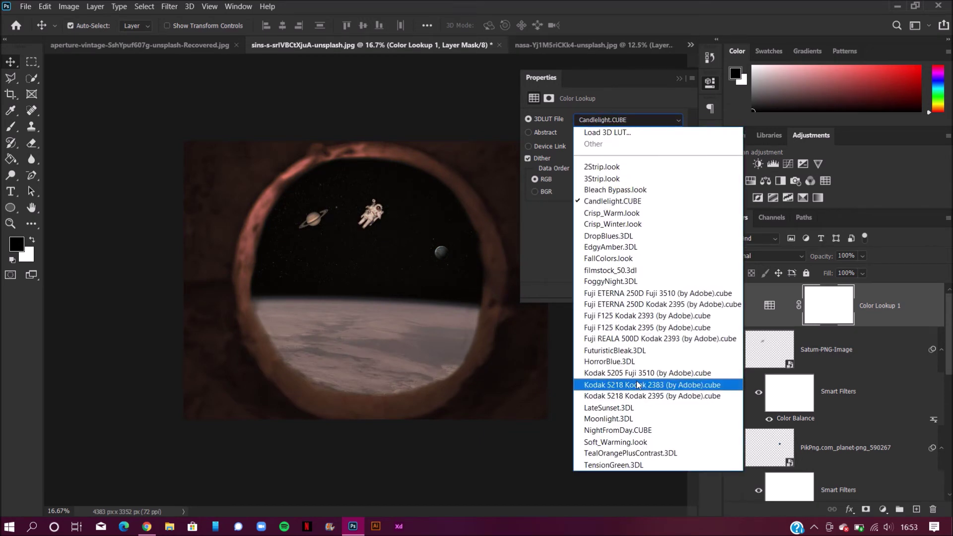
{"action": "left_click", "coordinate": [629, 407]}
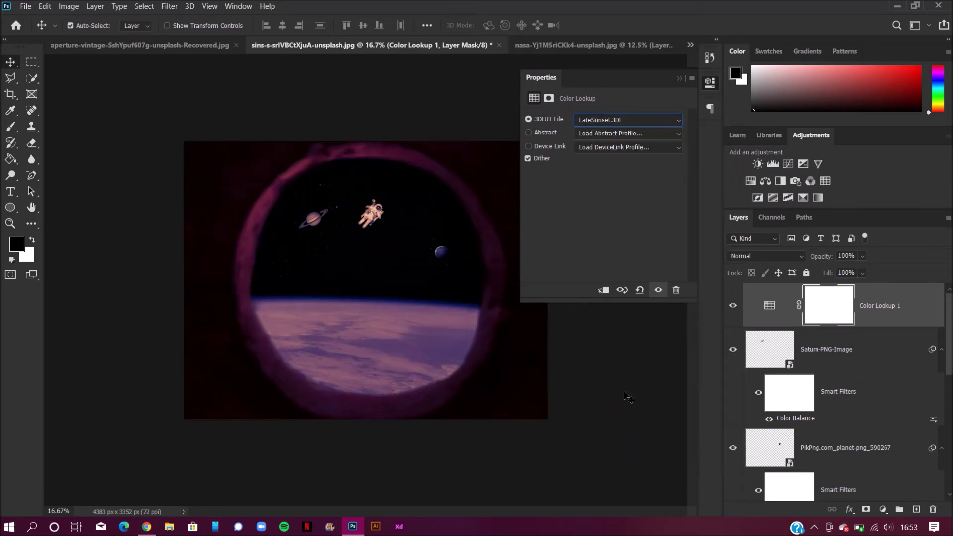
{"action": "left_click", "coordinate": [582, 121]}
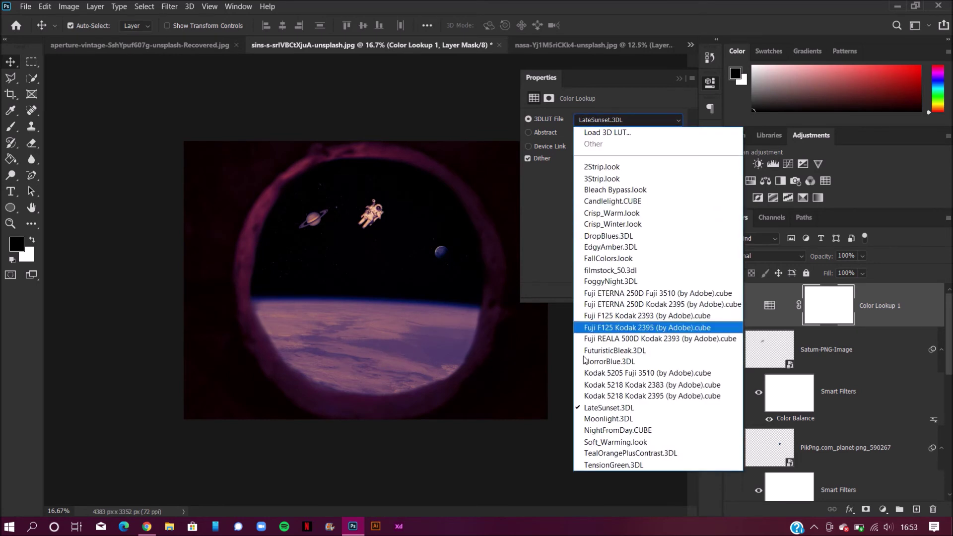
{"action": "left_click", "coordinate": [591, 418]}
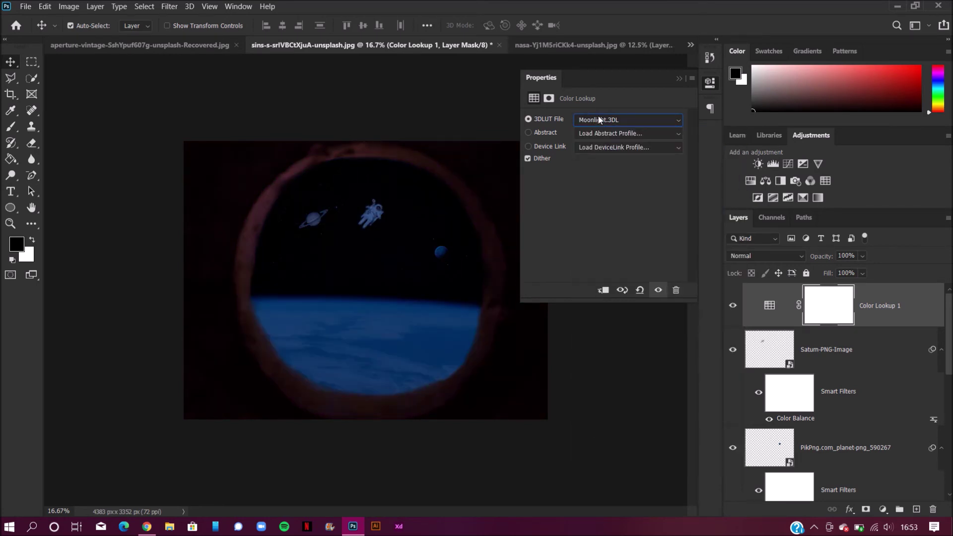
{"action": "left_click", "coordinate": [597, 115]}
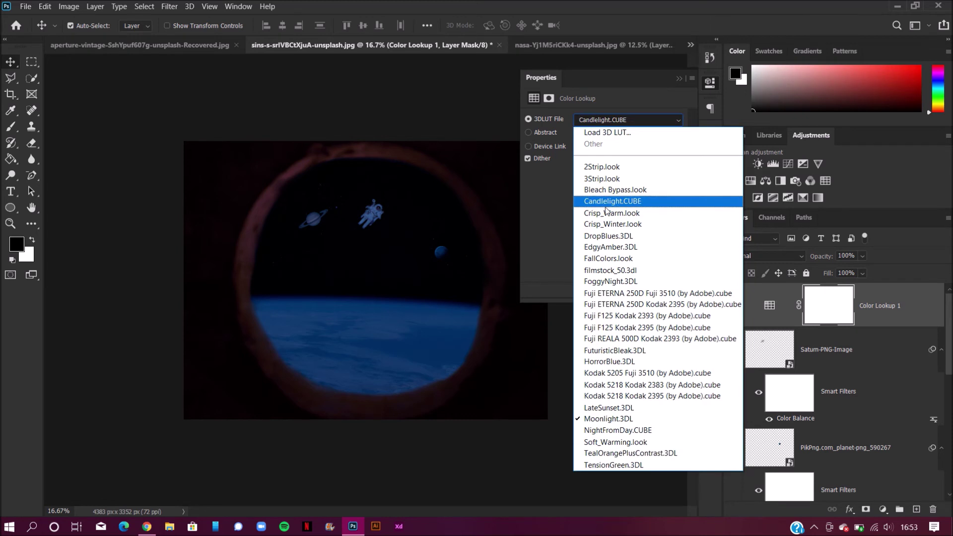
{"action": "left_click", "coordinate": [606, 247]}
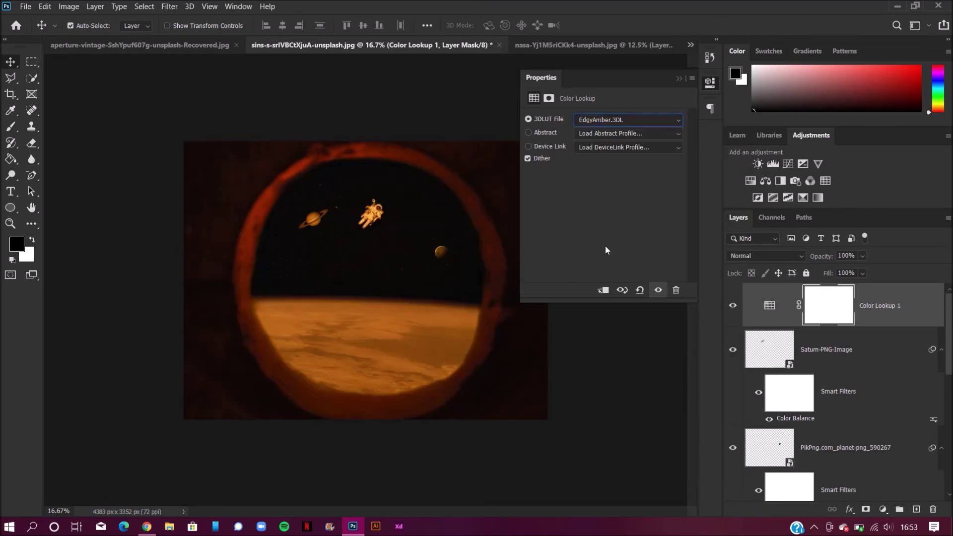
{"action": "left_click", "coordinate": [613, 121]}
{"action": "left_click", "coordinate": [615, 201]}
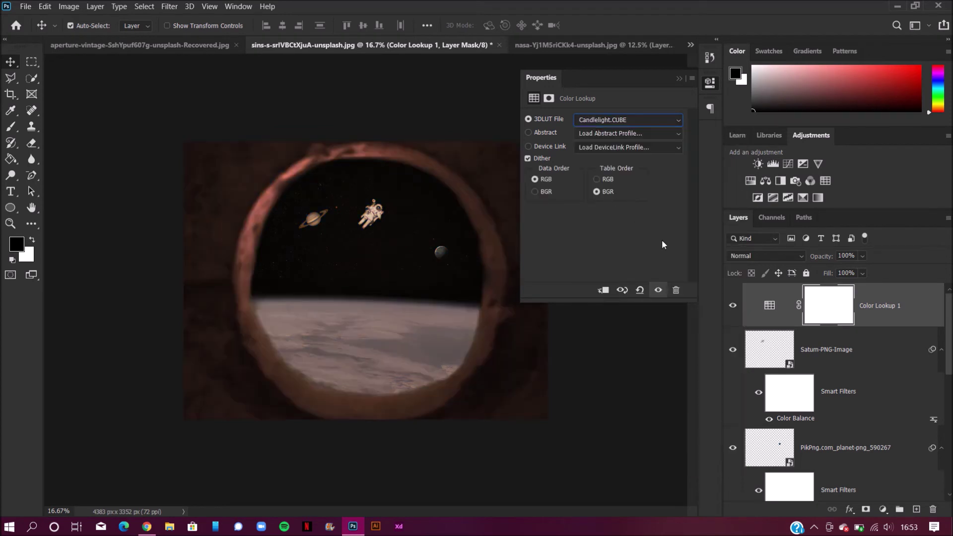
- Lower the Color Lookup layer's opacity to 78% and collapse its properties
{"action": "left_click_drag", "start_coordinate": [829, 255], "coordinate": [822, 253]}
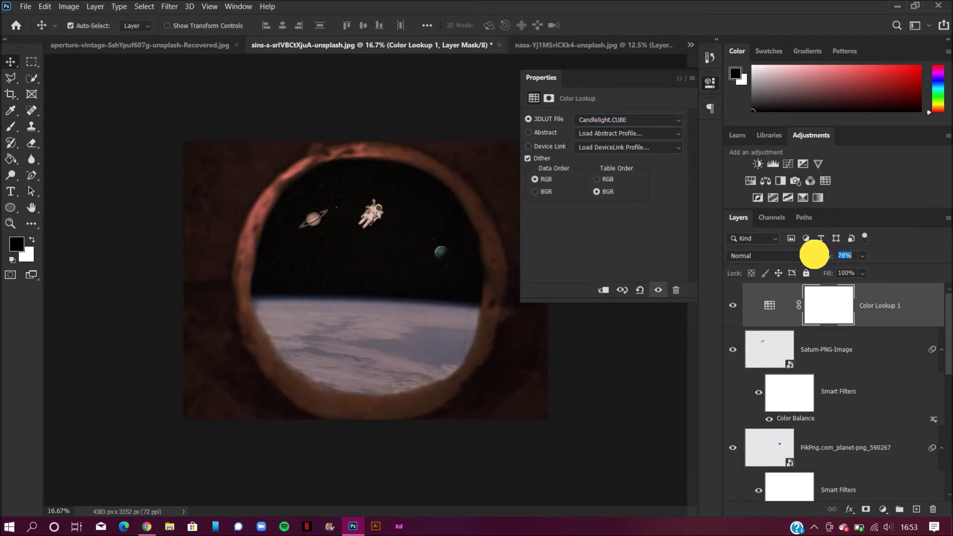
{"action": "left_click_drag", "start_coordinate": [814, 254], "coordinate": [813, 254]}
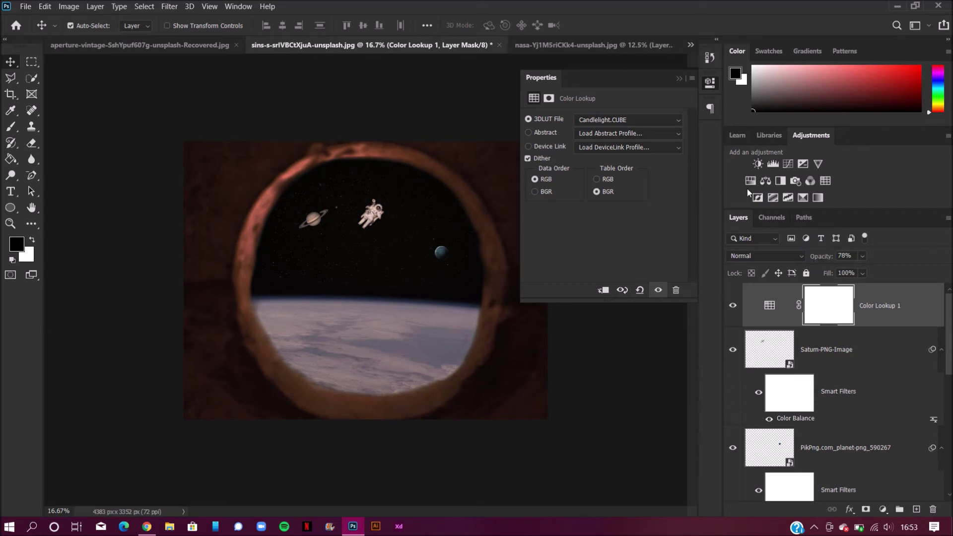
{"action": "left_click", "coordinate": [679, 79]}
- Add a Color Balance adjustment layer above the starfield layer and clip it to that layer
{"action": "scroll", "coordinate": [838, 392], "scroll_direction": "down", "scroll_amount": 5}
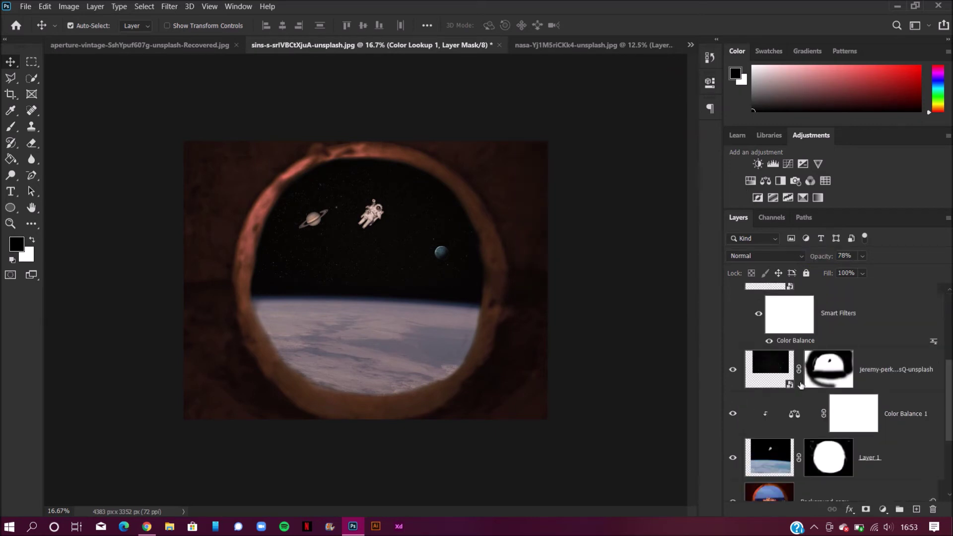
{"action": "left_click", "coordinate": [895, 369]}
{"action": "left_click", "coordinate": [882, 509]}
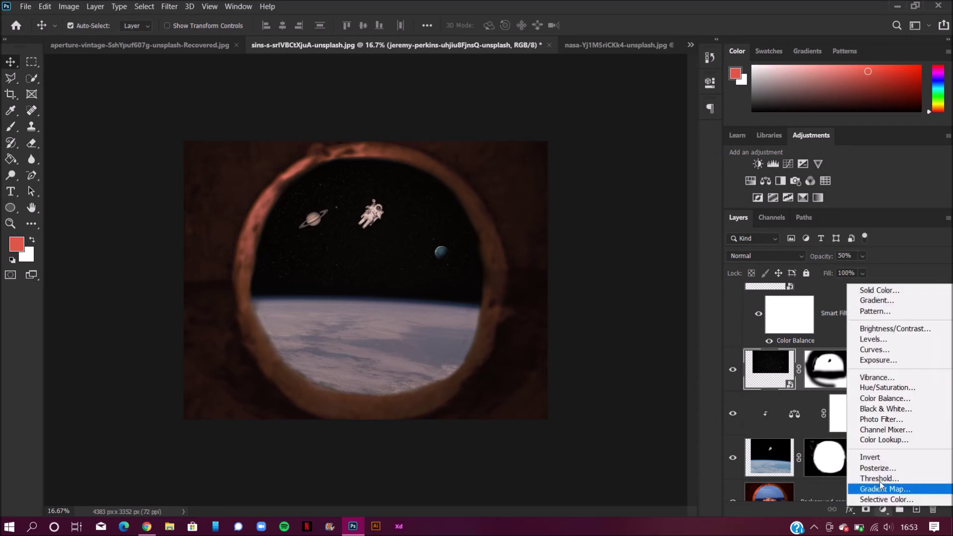
{"action": "left_click", "coordinate": [871, 397]}
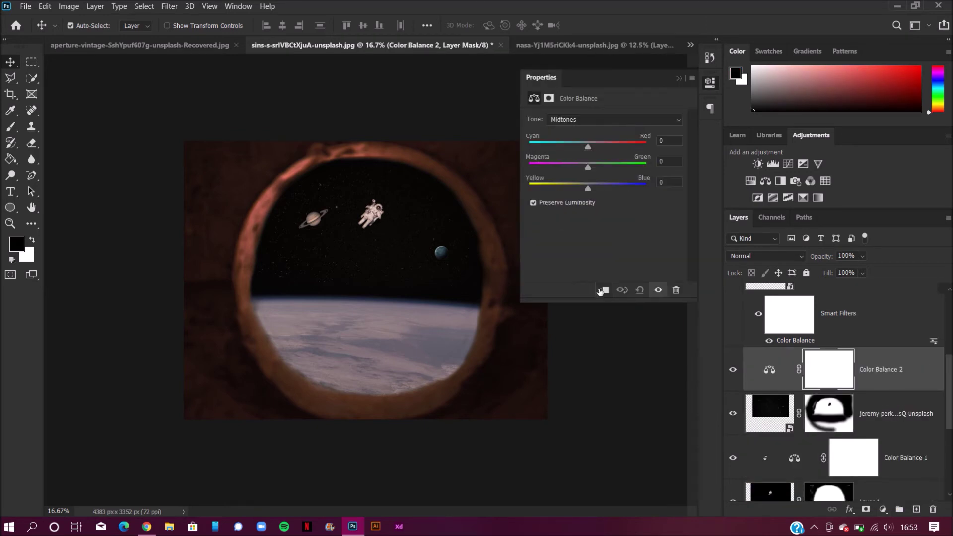
{"action": "left_click", "coordinate": [601, 290]}
- Set the starfield's Color Balance midtones to +49 toward blue and -33 toward cyan
{"action": "left_click_drag", "start_coordinate": [591, 186], "coordinate": [619, 184]}
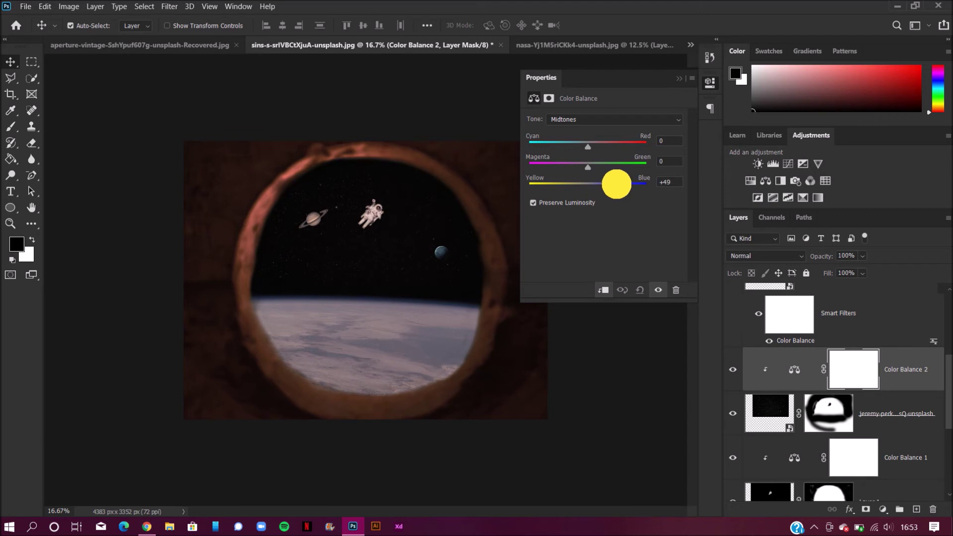
{"action": "left_click_drag", "start_coordinate": [616, 185], "coordinate": [617, 187]}
{"action": "left_click_drag", "start_coordinate": [588, 147], "coordinate": [568, 146]}
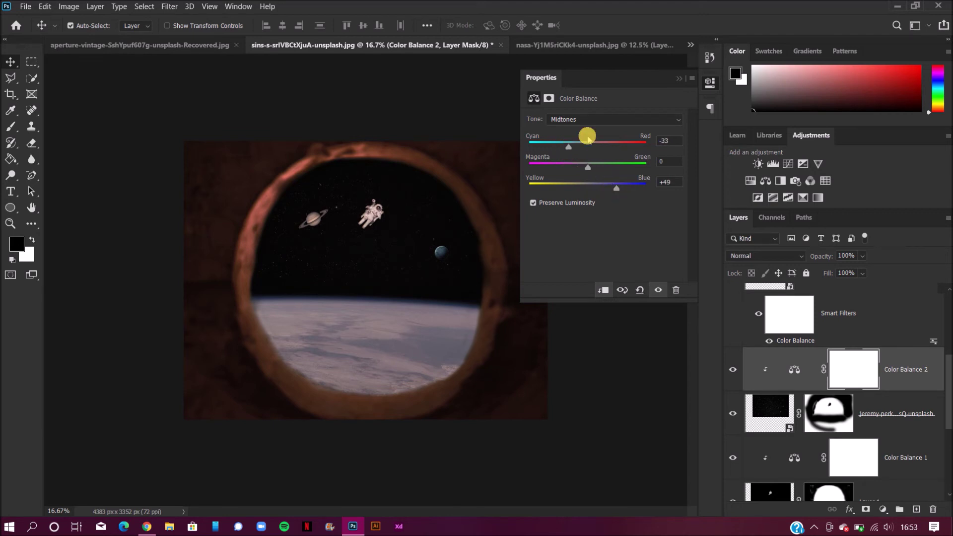
- Enlarge the blue planet to about 702% and move it across the right rim of the round window
{"action": "left_click", "coordinate": [679, 79]}
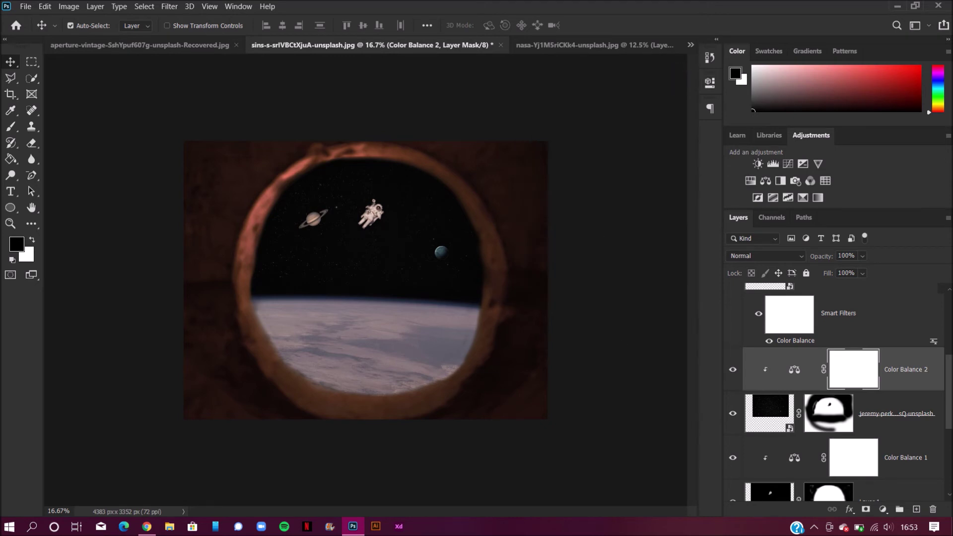
{"action": "scroll", "coordinate": [840, 391], "scroll_direction": "up", "scroll_amount": 3}
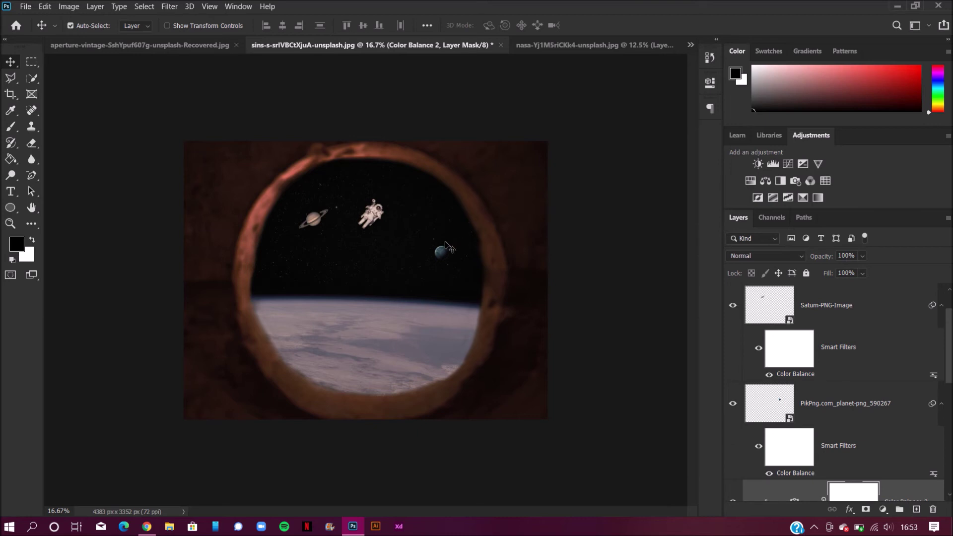
{"action": "left_click", "coordinate": [444, 255]}
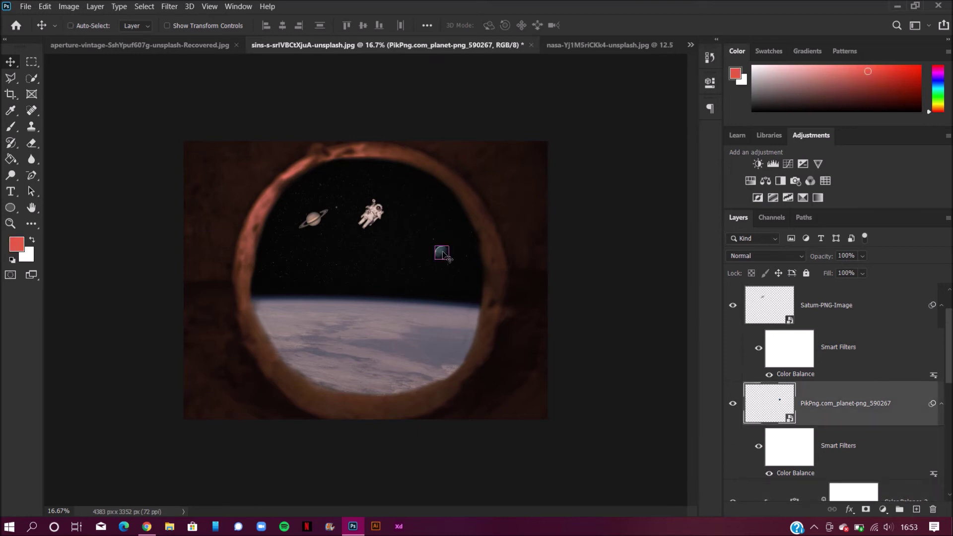
{"action": "key", "text": "ctrl+t"}
{"action": "left_click", "coordinate": [527, 216]}
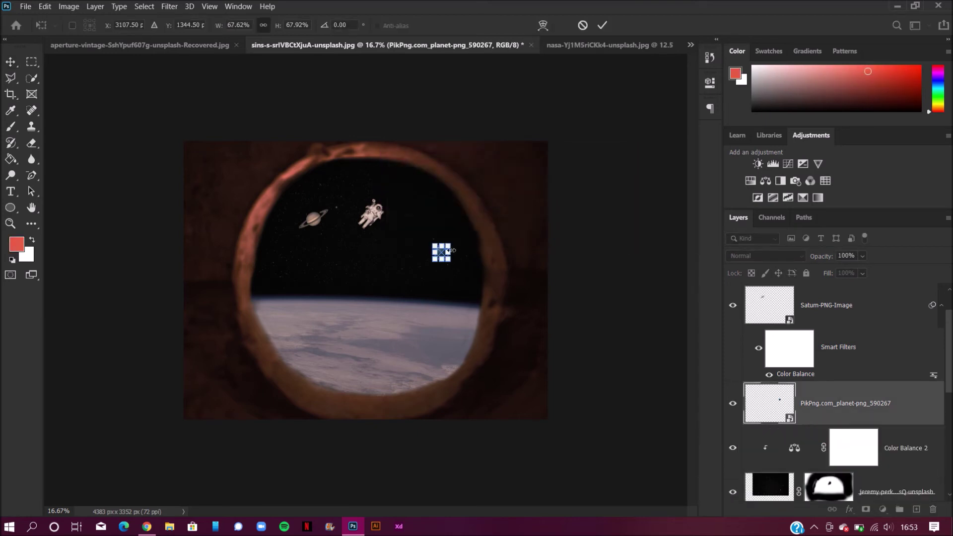
{"action": "left_click_drag", "start_coordinate": [434, 244], "coordinate": [353, 168]}
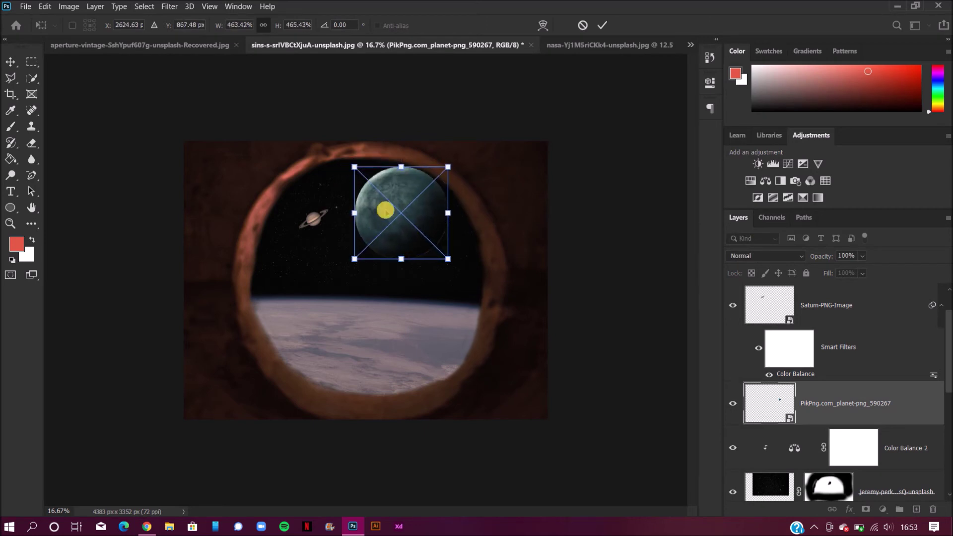
{"action": "left_click_drag", "start_coordinate": [449, 260], "coordinate": [491, 304]}
{"action": "left_click_drag", "start_coordinate": [432, 261], "coordinate": [468, 253]}
- Try flipping the enlarged planet horizontally and vertically, and return it to its original orientation
{"action": "right_click", "coordinate": [468, 255]}
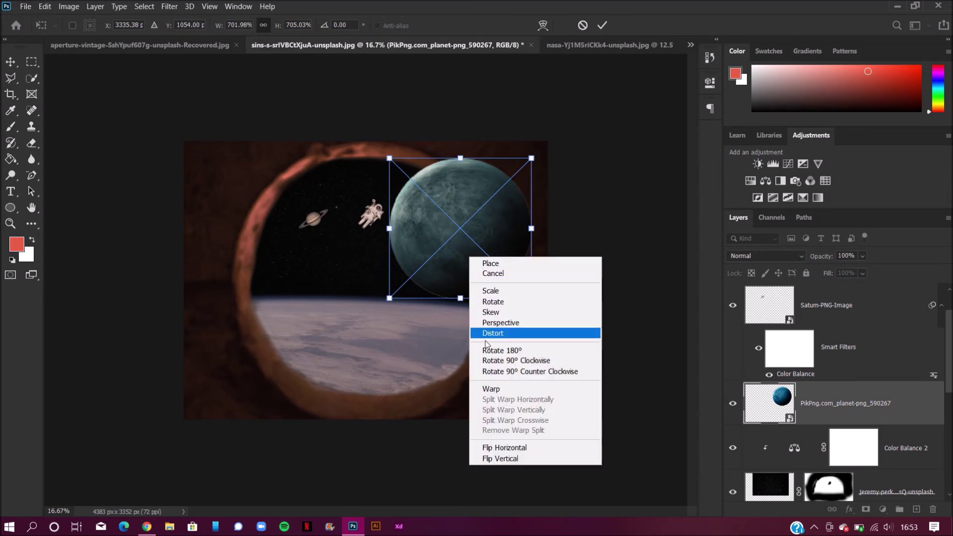
{"action": "left_click", "coordinate": [517, 447]}
{"action": "right_click", "coordinate": [474, 284]}
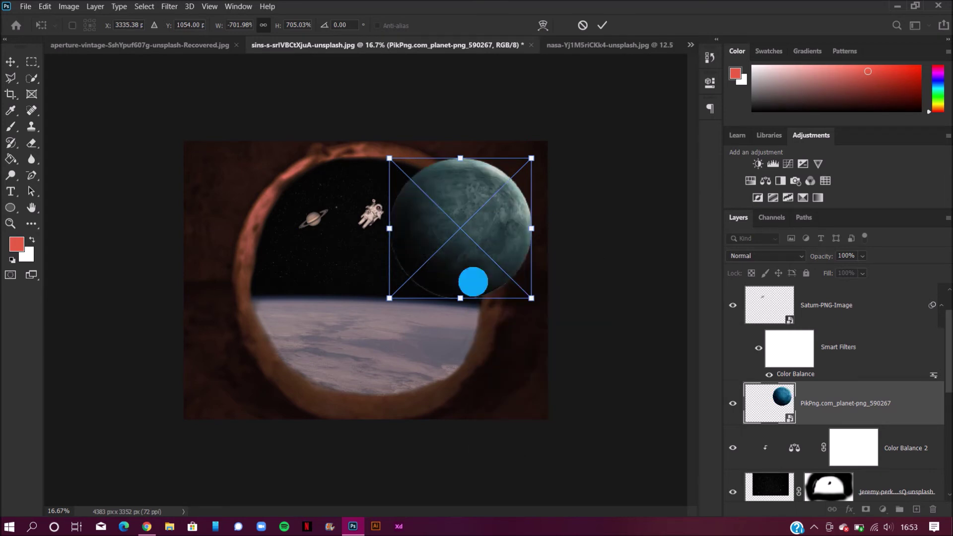
{"action": "left_click", "coordinate": [502, 472]}
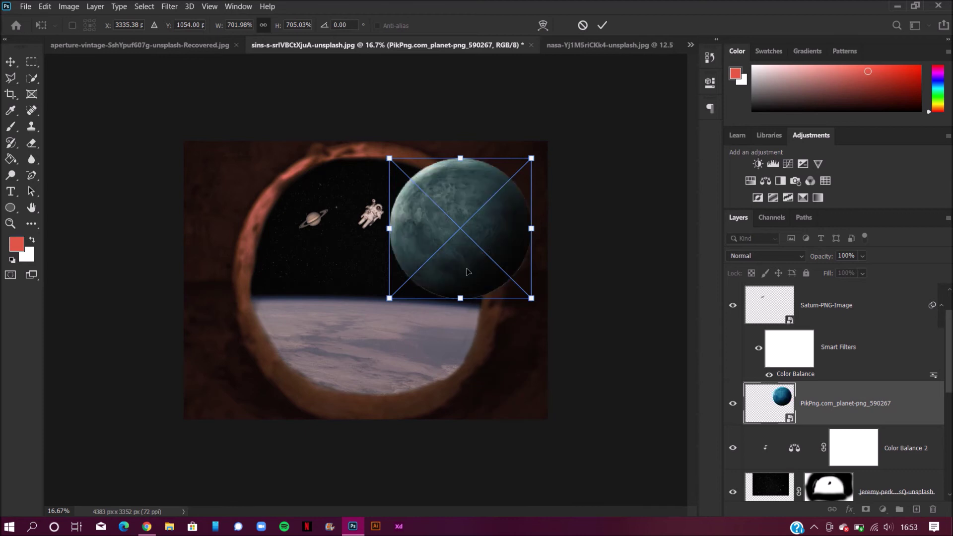
{"action": "right_click", "coordinate": [466, 265]}
{"action": "left_click", "coordinate": [516, 465]}
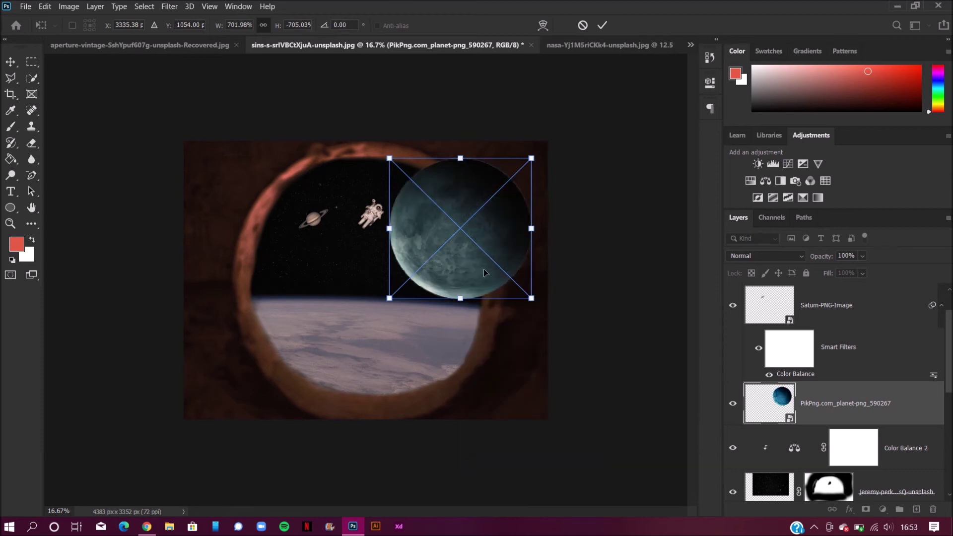
{"action": "right_click", "coordinate": [461, 258]}
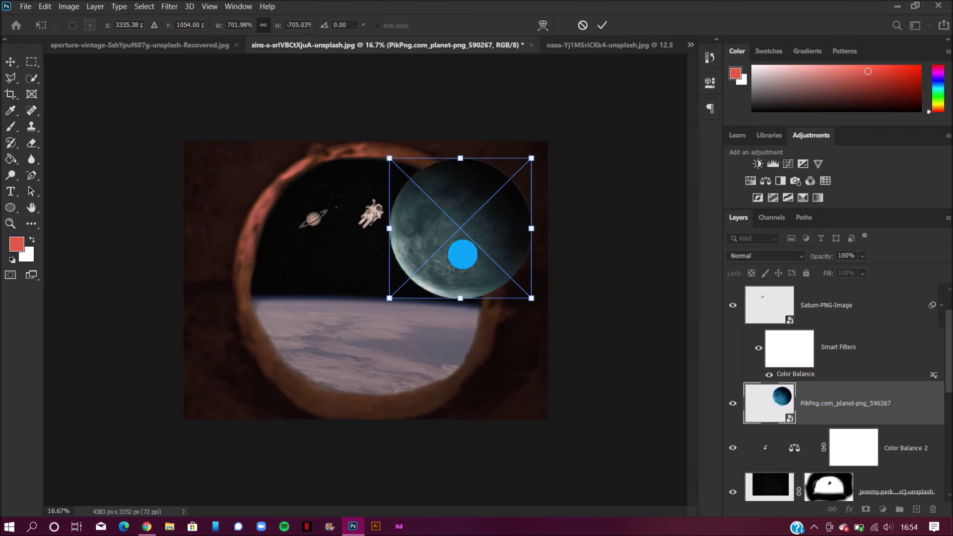
{"action": "left_click", "coordinate": [525, 457]}
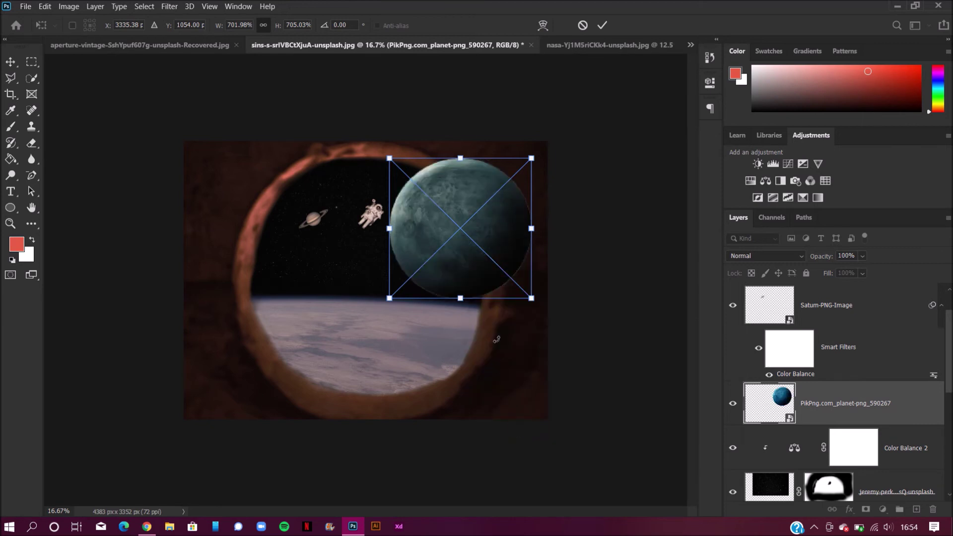
- Nudge the planet slightly to the right, apply the transform, and hide the Saturn layer
{"action": "left_click_drag", "start_coordinate": [464, 273], "coordinate": [471, 272]}
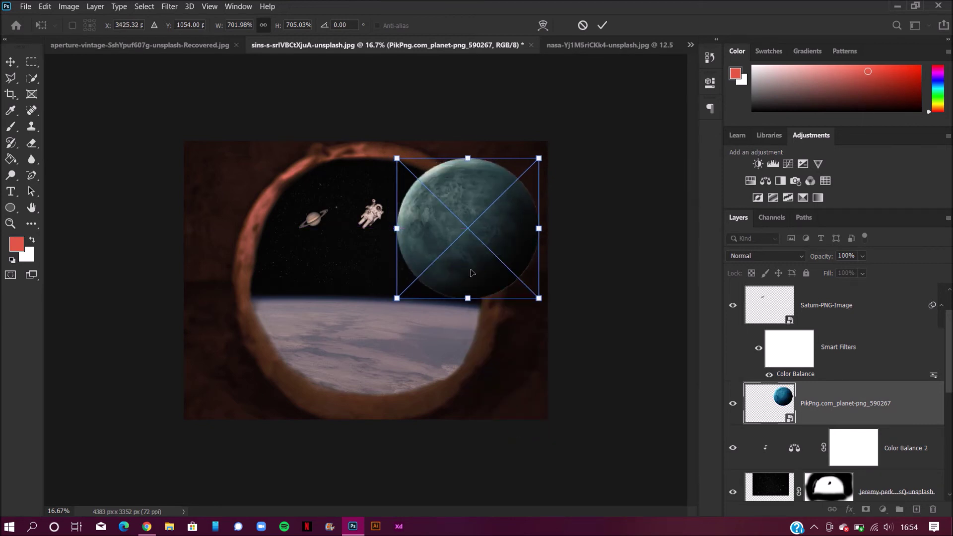
{"action": "left_click", "coordinate": [605, 25]}
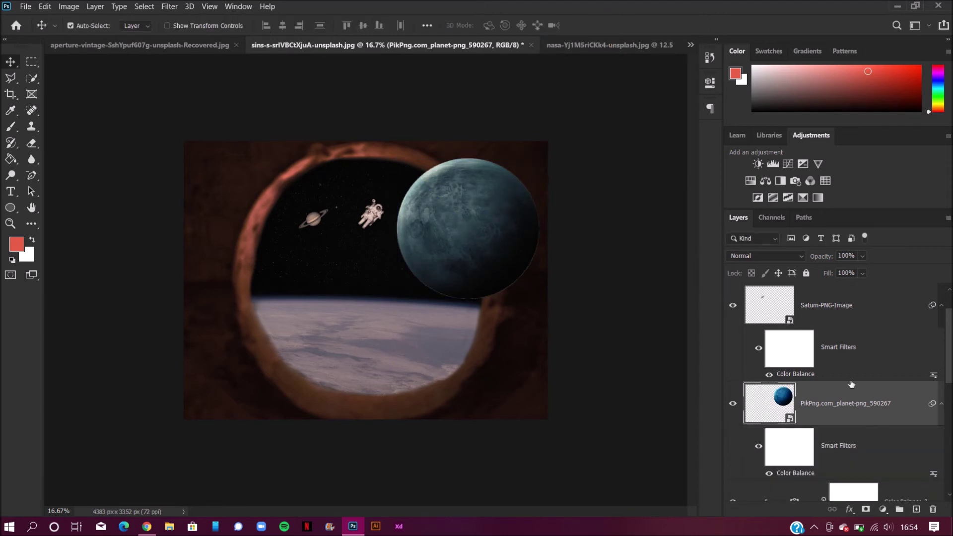
{"action": "left_click", "coordinate": [311, 224]}
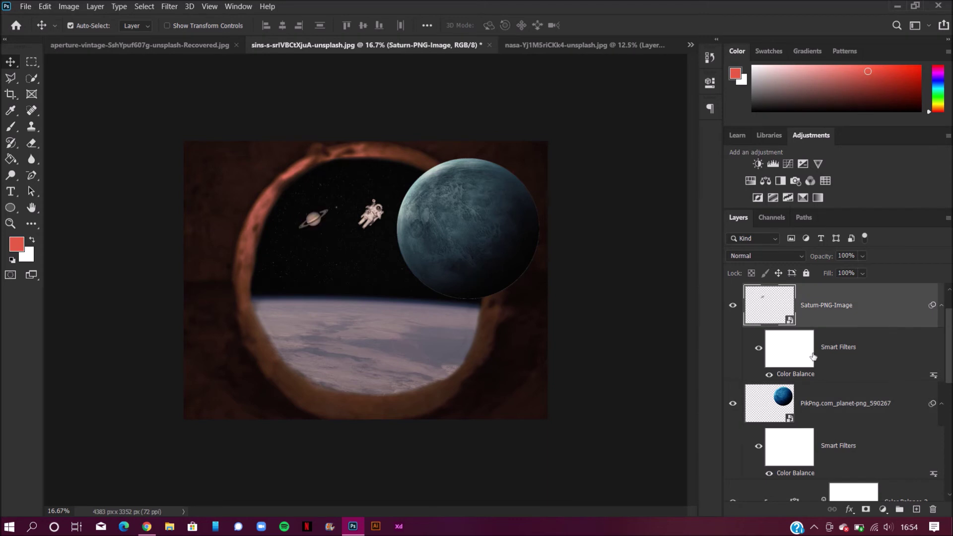
{"action": "left_click", "coordinate": [732, 308]}
- Add a layer mask to the planet and paint it black with a 600 px soft brush where the planet overlaps the window frame
{"action": "left_click", "coordinate": [782, 399]}
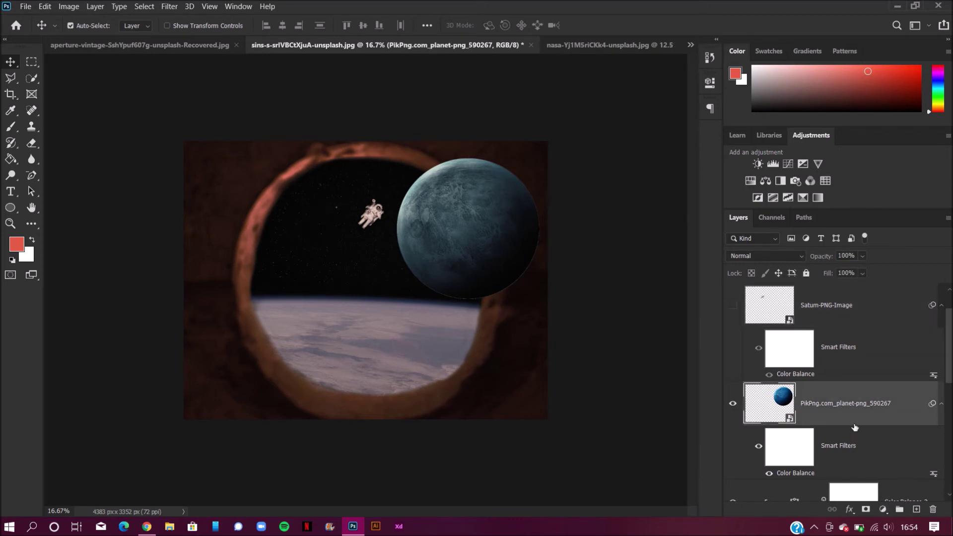
{"action": "left_click", "coordinate": [865, 510]}
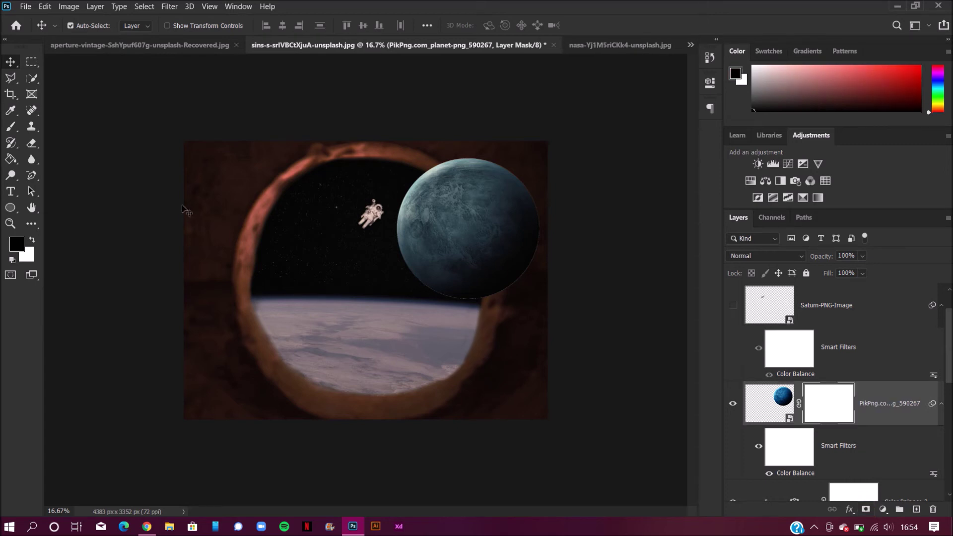
{"action": "left_click", "coordinate": [10, 127]}
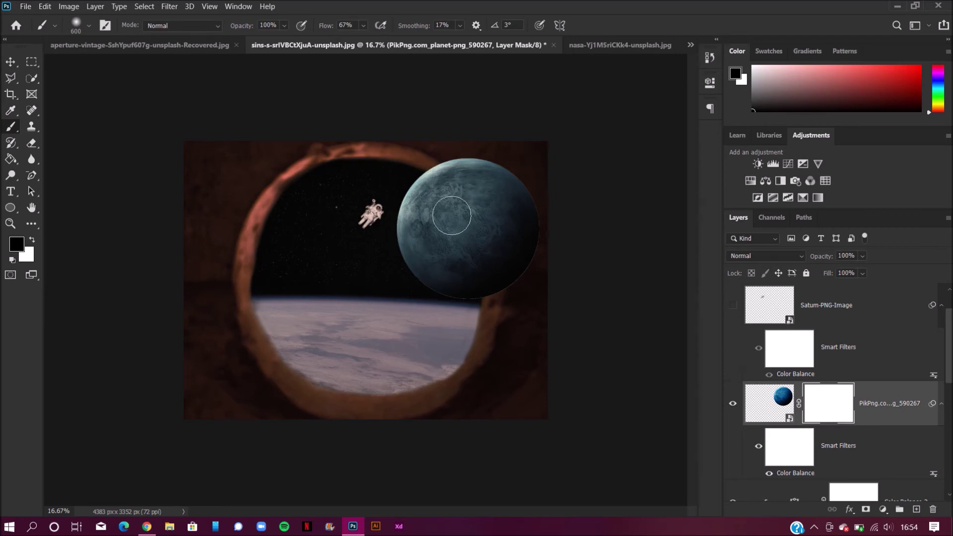
{"action": "mouse_move", "coordinate": [459, 171]}
{"action": "left_mouse_down"}
{"action": "mouse_move", "coordinate": [480, 190]}
{"action": "mouse_move", "coordinate": [484, 162]}
{"action": "mouse_move", "coordinate": [529, 225]}
{"action": "mouse_move", "coordinate": [494, 164]}
{"action": "mouse_move", "coordinate": [435, 152]}
{"action": "mouse_move", "coordinate": [529, 194]}
{"action": "mouse_move", "coordinate": [540, 248]}
{"action": "mouse_move", "coordinate": [518, 258]}
{"action": "mouse_move", "coordinate": [484, 201]}
{"action": "mouse_move", "coordinate": [490, 242]}
{"action": "mouse_move", "coordinate": [470, 202]}
{"action": "mouse_move", "coordinate": [516, 276]}
{"action": "mouse_move", "coordinate": [499, 249]}
{"action": "mouse_move", "coordinate": [502, 301]}
{"action": "mouse_move", "coordinate": [540, 238]}
{"action": "mouse_move", "coordinate": [542, 265]}
{"action": "mouse_move", "coordinate": [541, 221]}
{"action": "left_mouse_up"}
{"action": "key", "text": "ctrl+plus"}
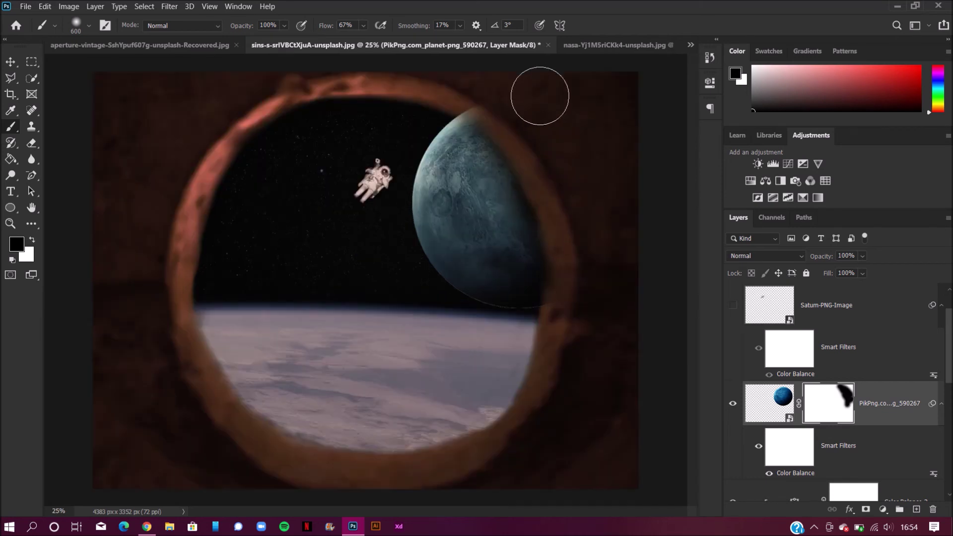
{"action": "mouse_move", "coordinate": [476, 97]}
{"action": "left_mouse_down"}
{"action": "mouse_move", "coordinate": [463, 82]}
{"action": "mouse_move", "coordinate": [655, 145]}
{"action": "mouse_move", "coordinate": [601, 114]}
{"action": "mouse_move", "coordinate": [617, 172]}
{"action": "left_mouse_up"}
{"action": "mouse_move", "coordinate": [578, 290]}
{"action": "left_mouse_down"}
{"action": "mouse_move", "coordinate": [572, 326]}
{"action": "mouse_move", "coordinate": [568, 298]}
{"action": "mouse_move", "coordinate": [579, 283]}
{"action": "mouse_move", "coordinate": [578, 311]}
{"action": "mouse_move", "coordinate": [564, 325]}
{"action": "mouse_move", "coordinate": [576, 266]}
{"action": "mouse_move", "coordinate": [577, 275]}
{"action": "mouse_move", "coordinate": [558, 195]}
{"action": "mouse_move", "coordinate": [565, 210]}
{"action": "mouse_move", "coordinate": [558, 157]}
{"action": "left_mouse_up"}
- Refine the planet mask along the frame's inner edge with a brush reduced to 200 px, hiding spill in black and restoring the edge in white
{"action": "key", "text": "bracketleft"}
{"action": "key", "text": "bracketleft"}
{"action": "key", "text": "bracketleft"}
{"action": "key", "text": "bracketleft"}
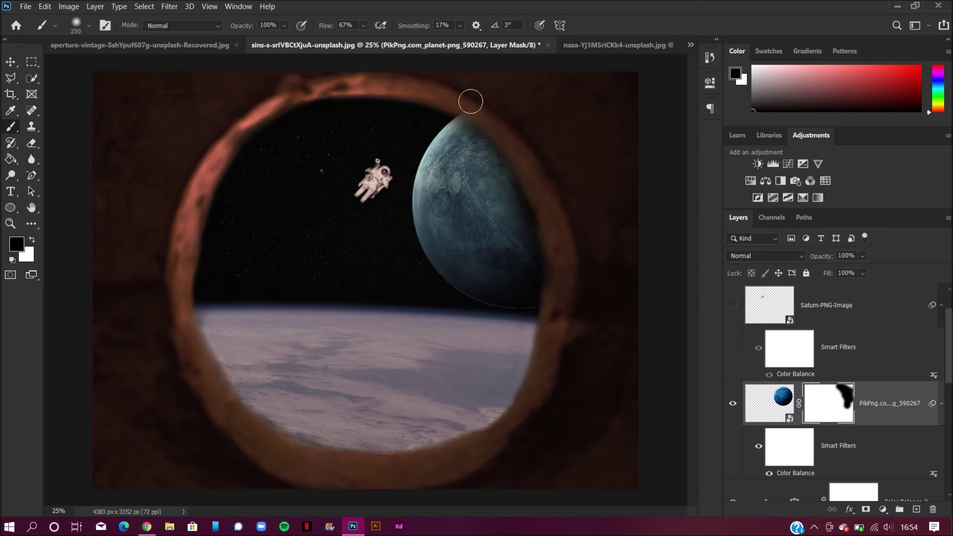
{"action": "mouse_move", "coordinate": [463, 107]}
{"action": "left_mouse_down"}
{"action": "mouse_move", "coordinate": [474, 110]}
{"action": "mouse_move", "coordinate": [455, 100]}
{"action": "mouse_move", "coordinate": [509, 149]}
{"action": "mouse_move", "coordinate": [455, 104]}
{"action": "mouse_move", "coordinate": [474, 113]}
{"action": "left_mouse_up"}
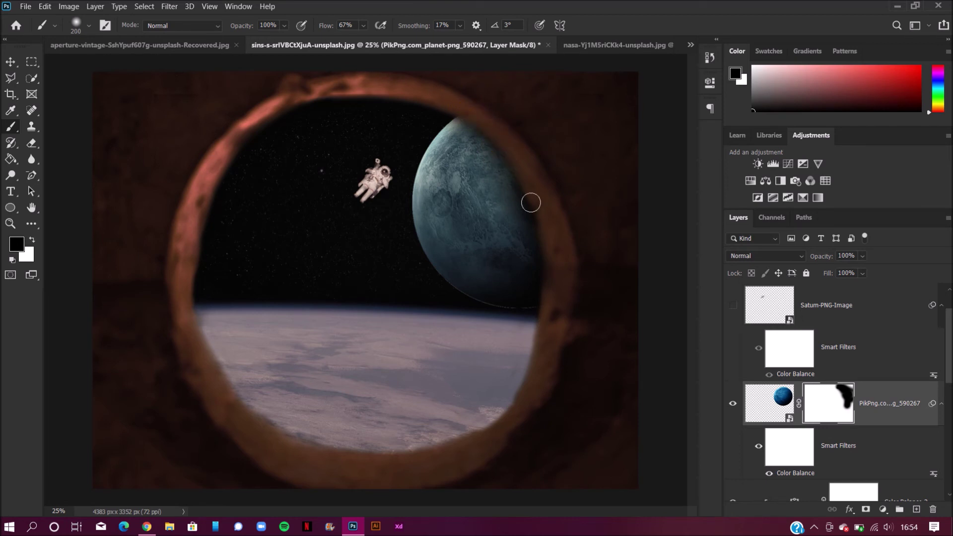
{"action": "left_click", "coordinate": [31, 240]}
{"action": "mouse_move", "coordinate": [510, 192]}
{"action": "left_mouse_down"}
{"action": "mouse_move", "coordinate": [525, 222]}
{"action": "mouse_move", "coordinate": [530, 305]}
{"action": "left_mouse_up"}
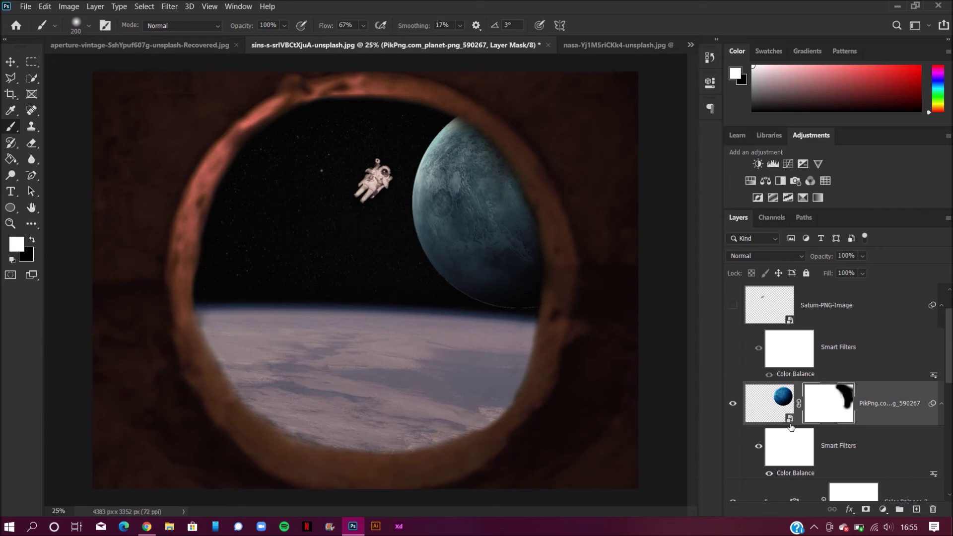
- Set the planet layer's blend mode to Screen and sample the planet's surface colour as the foreground colour
{"action": "left_click", "coordinate": [777, 409]}
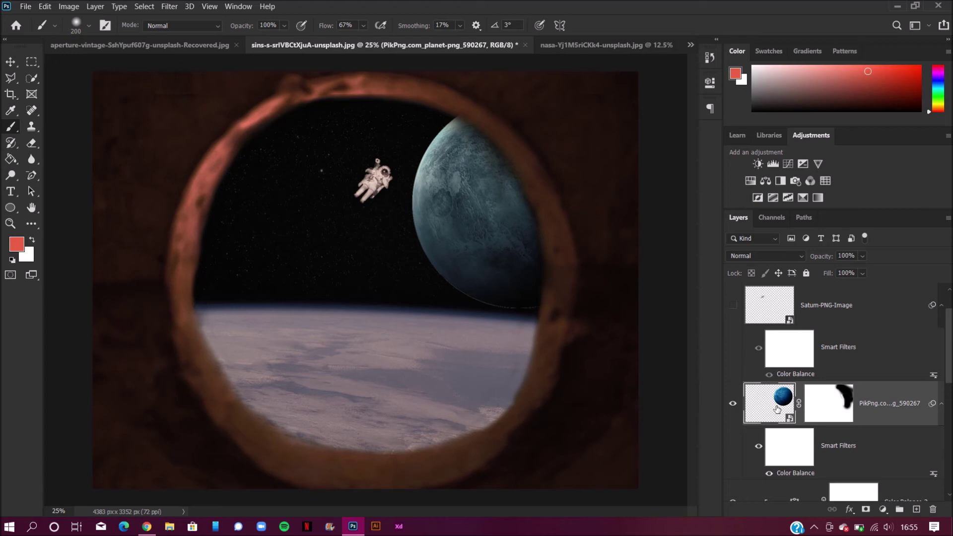
{"action": "left_click", "coordinate": [754, 254]}
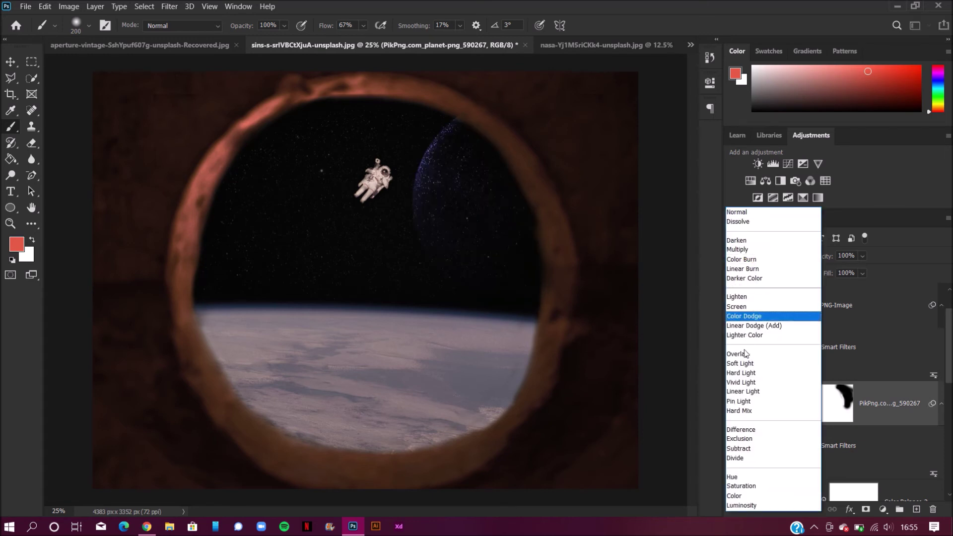
{"action": "left_click", "coordinate": [736, 307]}
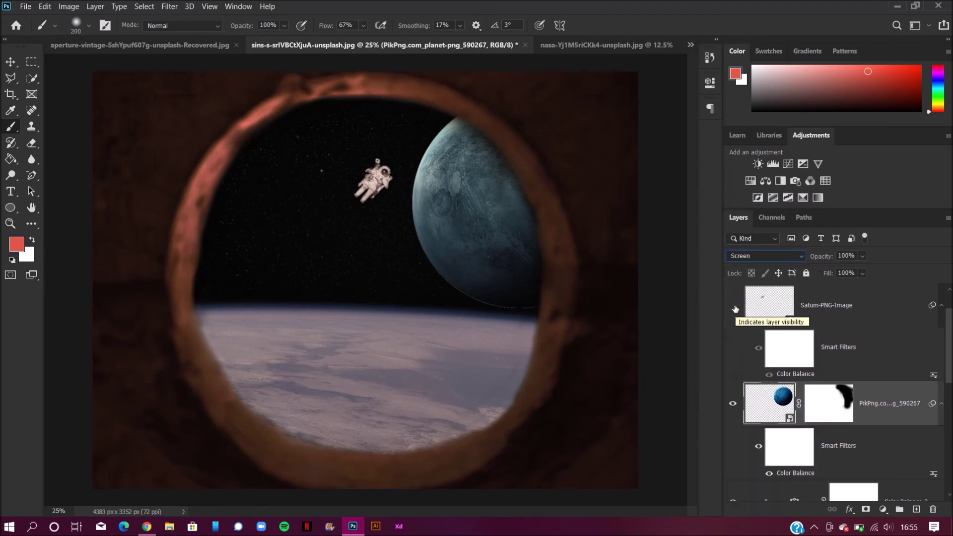
{"action": "left_click", "coordinate": [14, 113]}
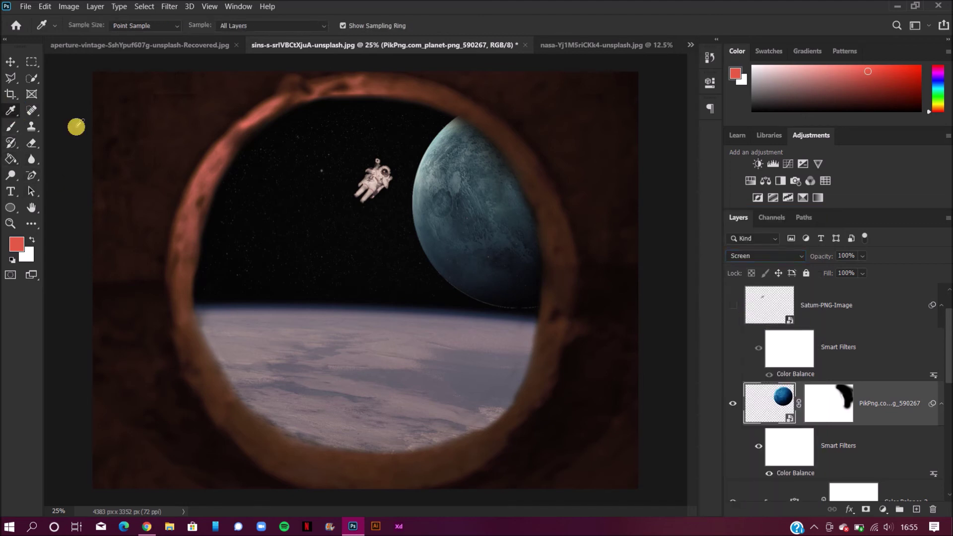
{"action": "left_click", "coordinate": [466, 220]}
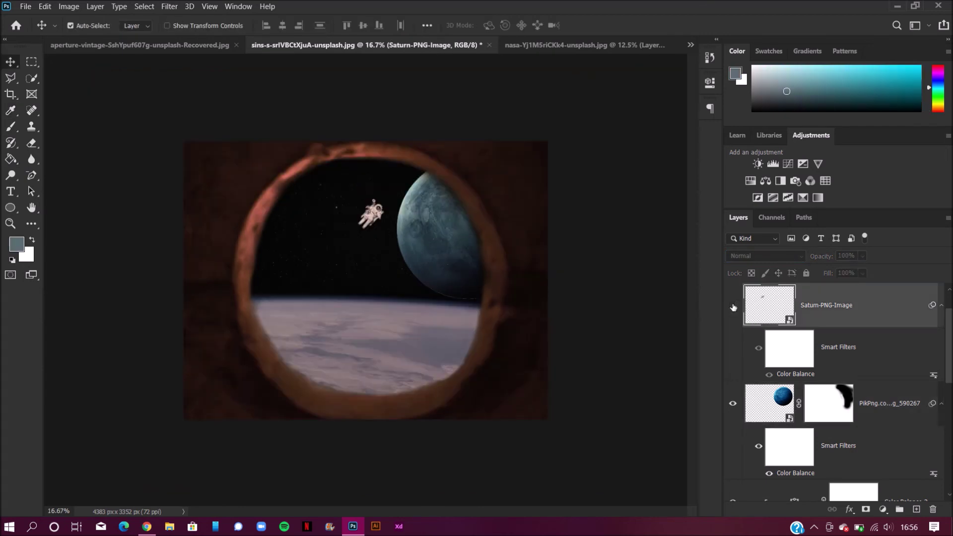
- With the Saturn layer shown, enlarge Saturn to about 113% and place it across the left rim of the window
{"action": "key", "text": "ctrl+t"}
{"action": "left_click", "coordinate": [518, 220]}
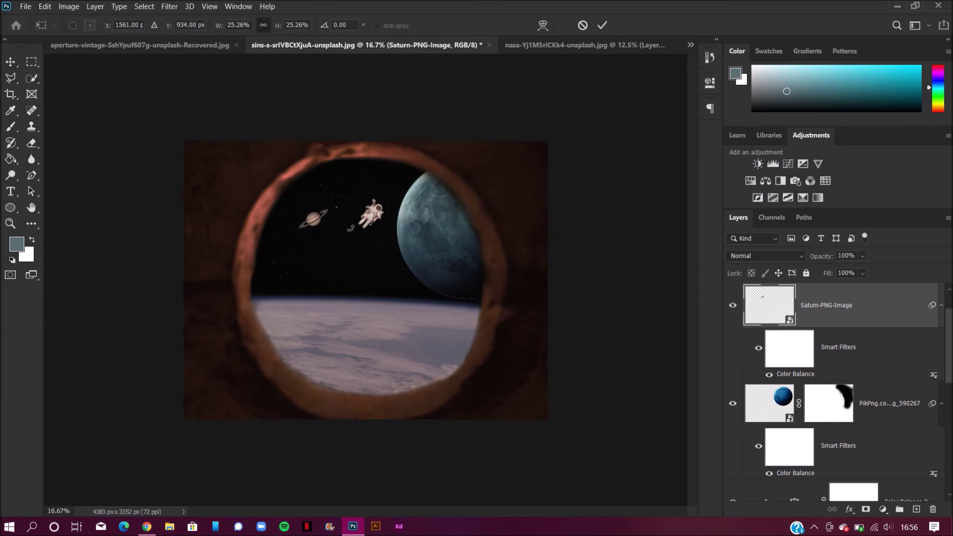
{"action": "left_click_drag", "start_coordinate": [329, 229], "coordinate": [432, 306]}
{"action": "left_click_drag", "start_coordinate": [372, 258], "coordinate": [281, 240]}
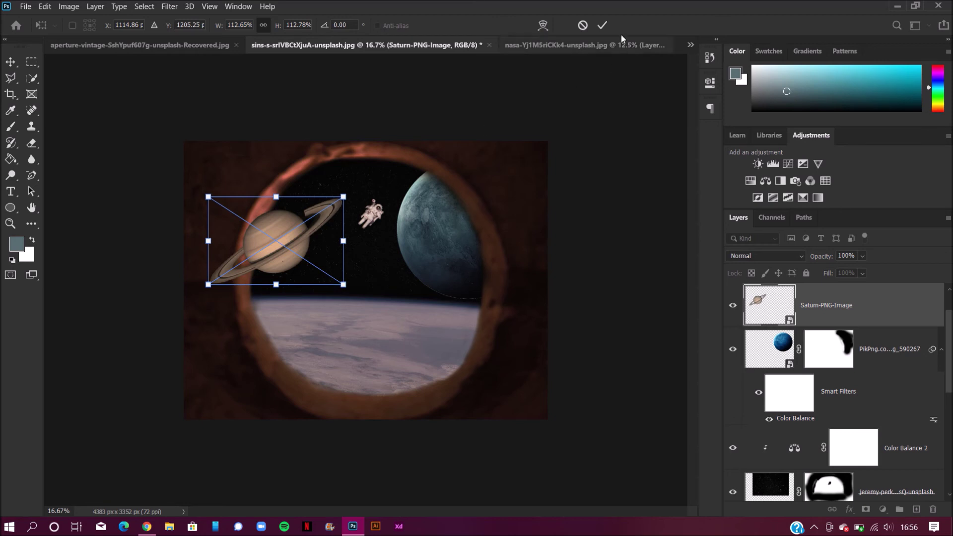
{"action": "left_click", "coordinate": [607, 24]}
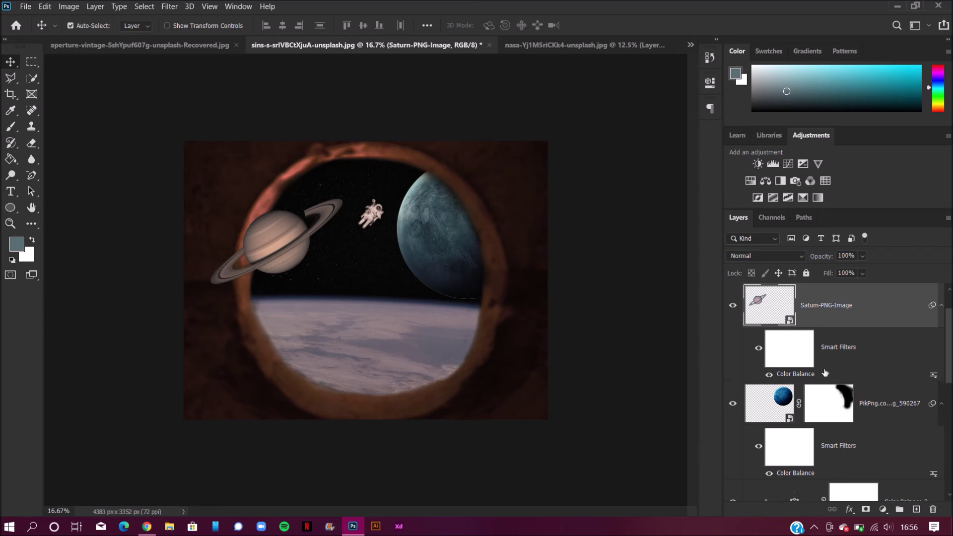
- Add a layer mask to Saturn and paint it black with a 700 px soft brush where the planet and ring overlap the window frame
{"action": "left_click", "coordinate": [865, 509]}
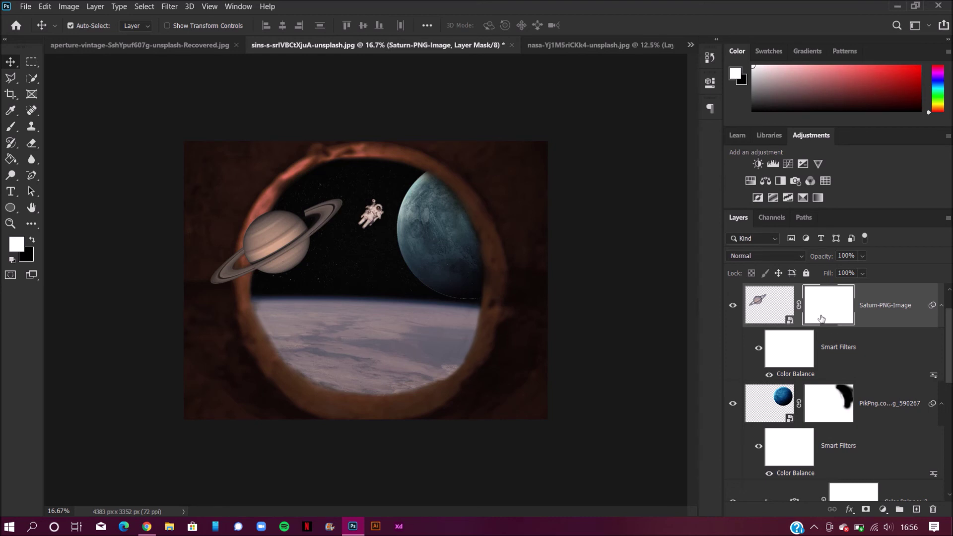
{"action": "left_click", "coordinate": [10, 126]}
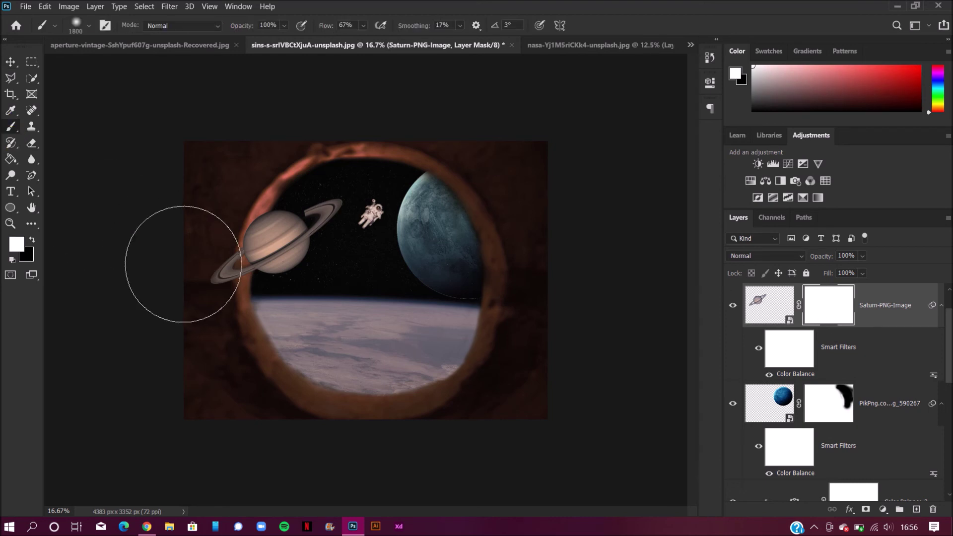
{"action": "key", "text": "bracketleft"}
{"action": "key", "text": "bracketleft"}
{"action": "key", "text": "bracketleft"}
{"action": "key", "text": "bracketleft"}
{"action": "key", "text": "bracketleft"}
{"action": "key", "text": "bracketleft"}
{"action": "key", "text": "bracketleft"}
{"action": "key", "text": "bracketleft"}
{"action": "key", "text": "bracketleft"}
{"action": "key", "text": "bracketleft"}
{"action": "key", "text": "bracketleft"}
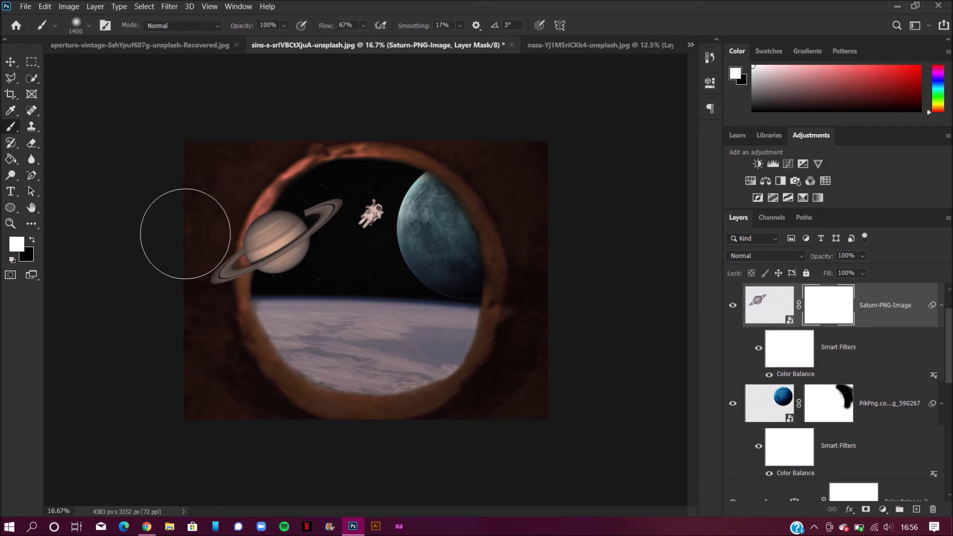
{"action": "left_click", "coordinate": [32, 240]}
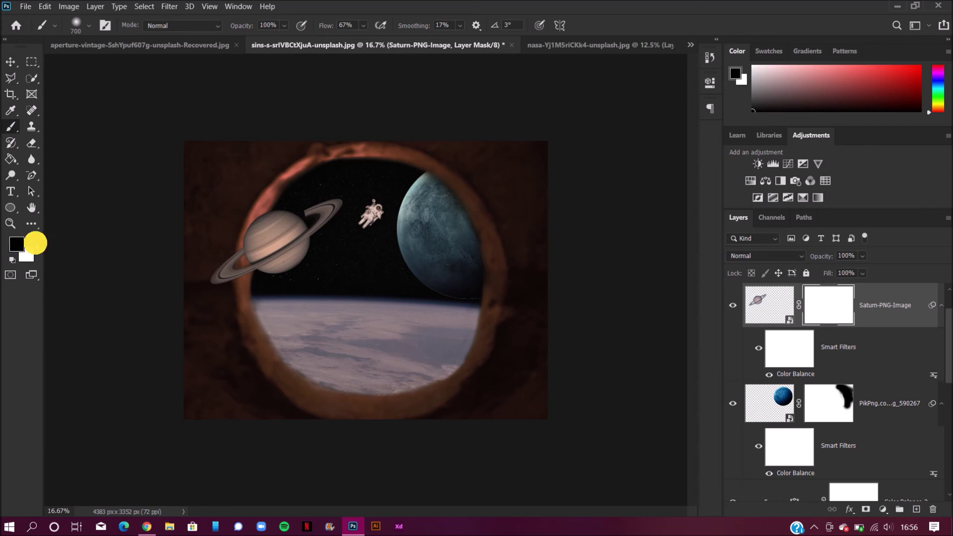
{"action": "left_click", "coordinate": [217, 285]}
{"action": "mouse_move", "coordinate": [218, 286]}
{"action": "left_mouse_down"}
{"action": "mouse_move", "coordinate": [231, 217]}
{"action": "mouse_move", "coordinate": [228, 240]}
{"action": "mouse_move", "coordinate": [257, 187]}
{"action": "mouse_move", "coordinate": [228, 278]}
{"action": "mouse_move", "coordinate": [228, 252]}
{"action": "mouse_move", "coordinate": [233, 276]}
{"action": "mouse_move", "coordinate": [230, 264]}
{"action": "mouse_move", "coordinate": [224, 278]}
{"action": "mouse_move", "coordinate": [252, 190]}
{"action": "left_mouse_up"}
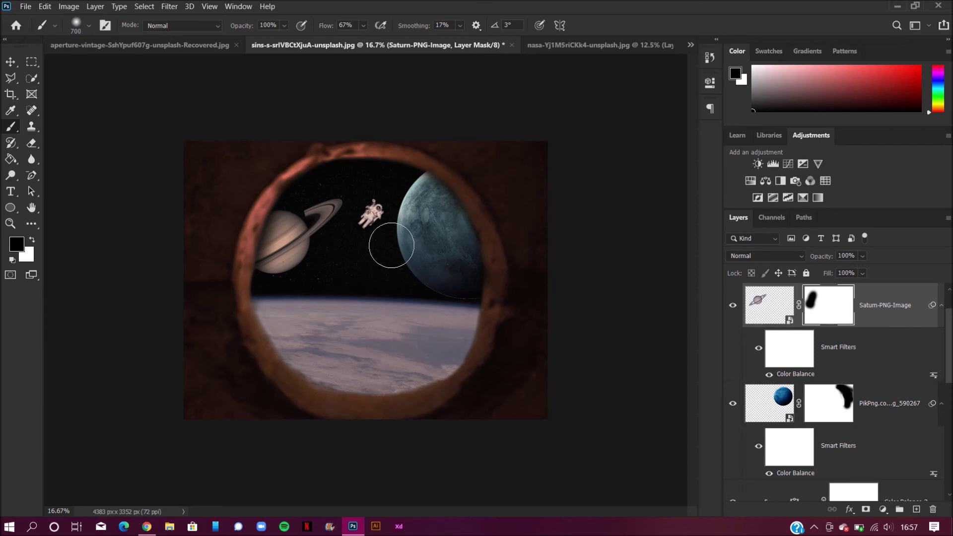
- Refine the Saturn mask along the frame's inner edge in black with the brush reduced to 200 px
{"action": "key", "text": "ctrl+plus"}
{"action": "key", "text": "ctrl+plus"}
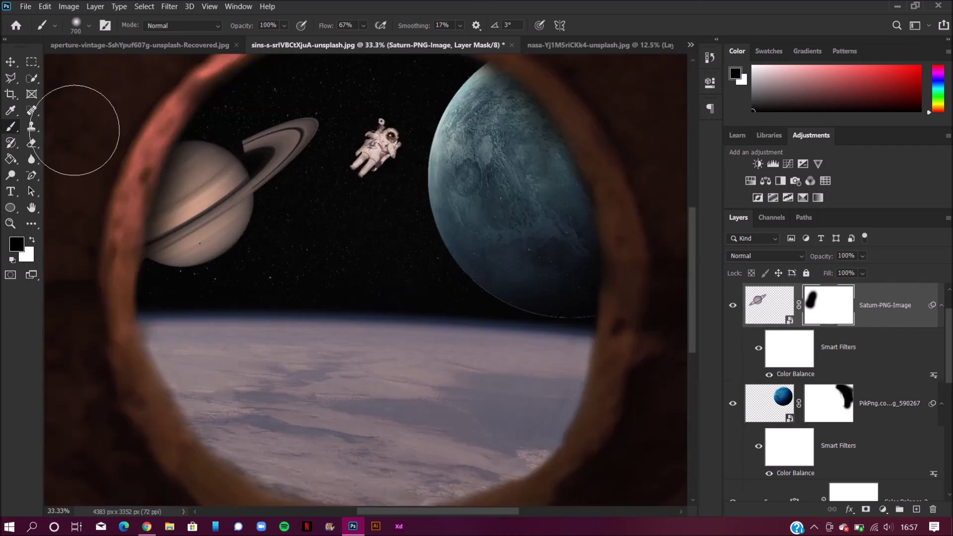
{"action": "key", "text": "bracketleft"}
{"action": "key", "text": "bracketleft"}
{"action": "key", "text": "bracketleft"}
{"action": "key", "text": "bracketleft"}
{"action": "key", "text": "bracketleft"}
{"action": "mouse_move", "coordinate": [129, 191]}
{"action": "left_mouse_down"}
{"action": "mouse_move", "coordinate": [138, 177]}
{"action": "mouse_move", "coordinate": [138, 207]}
{"action": "mouse_move", "coordinate": [160, 132]}
{"action": "mouse_move", "coordinate": [115, 270]}
{"action": "mouse_move", "coordinate": [132, 244]}
{"action": "mouse_move", "coordinate": [134, 253]}
{"action": "mouse_move", "coordinate": [137, 122]}
{"action": "left_mouse_up"}
- Shift Saturn slightly left towards the window rim and mask out its remaining spill over the frame in black
{"action": "left_click", "coordinate": [11, 62]}
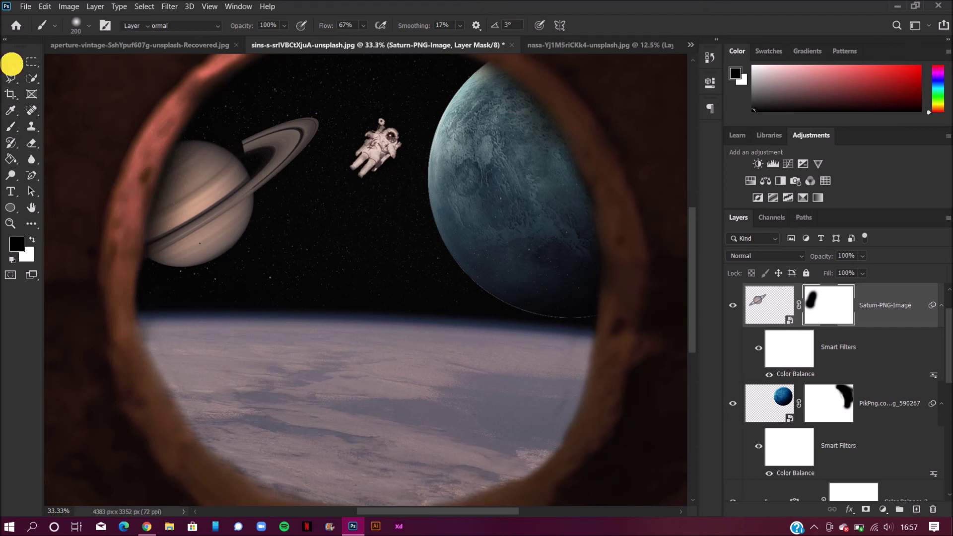
{"action": "left_click_drag", "start_coordinate": [181, 195], "coordinate": [168, 195]}
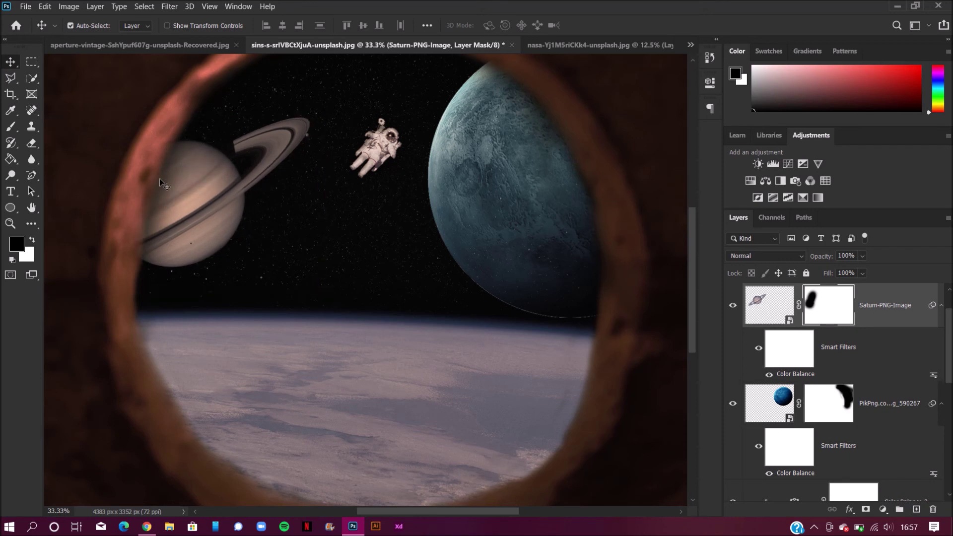
{"action": "left_click", "coordinate": [12, 128]}
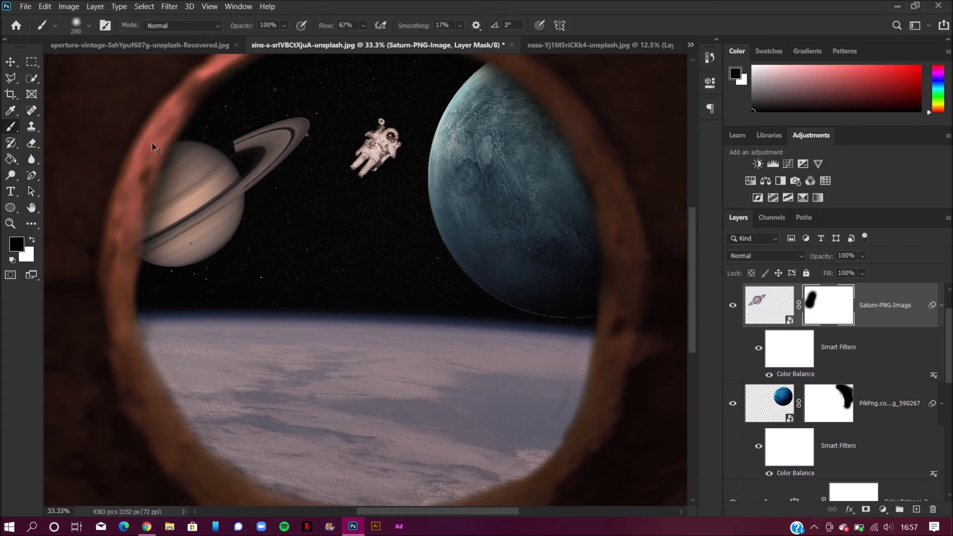
{"action": "mouse_move", "coordinate": [155, 148]}
{"action": "left_mouse_down"}
{"action": "mouse_move", "coordinate": [151, 179]}
{"action": "mouse_move", "coordinate": [157, 136]}
{"action": "mouse_move", "coordinate": [123, 228]}
{"action": "mouse_move", "coordinate": [128, 251]}
{"action": "mouse_move", "coordinate": [125, 229]}
{"action": "left_mouse_up"}
{"action": "key", "text": "ctrl+minus"}
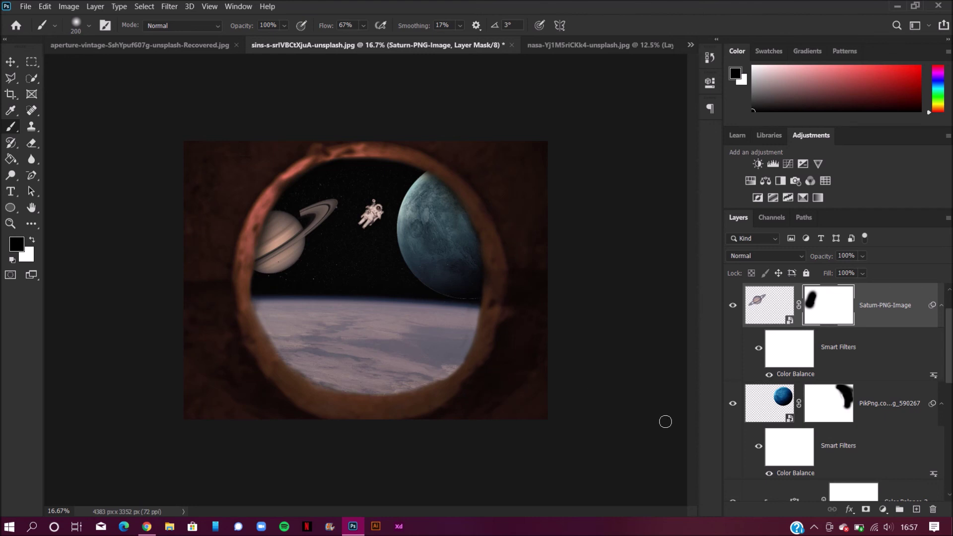
- Raise the Color Lookup adjustment layer's opacity to 100%
{"action": "scroll", "coordinate": [795, 403], "scroll_direction": "up", "scroll_amount": 1}
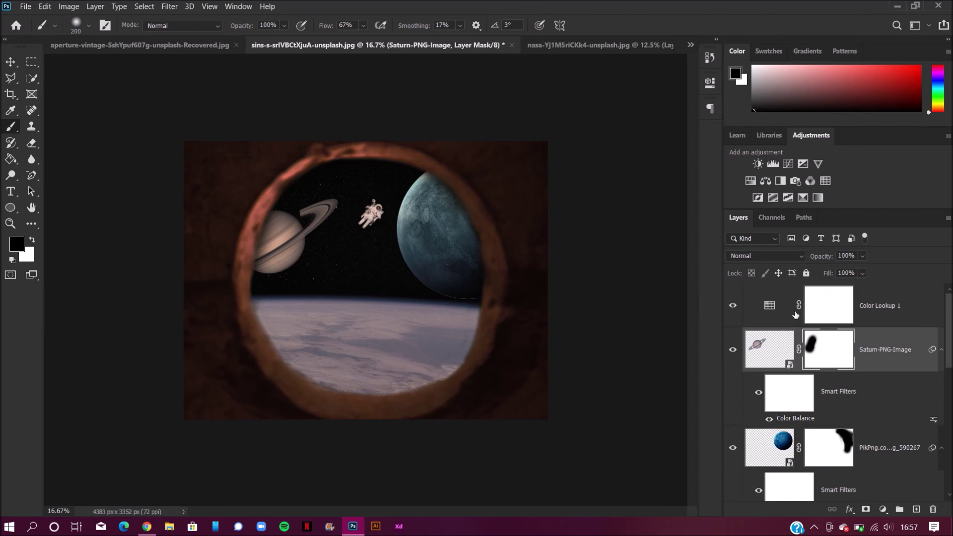
{"action": "double_click", "coordinate": [769, 310]}
{"action": "left_click_drag", "start_coordinate": [814, 261], "coordinate": [886, 259]}
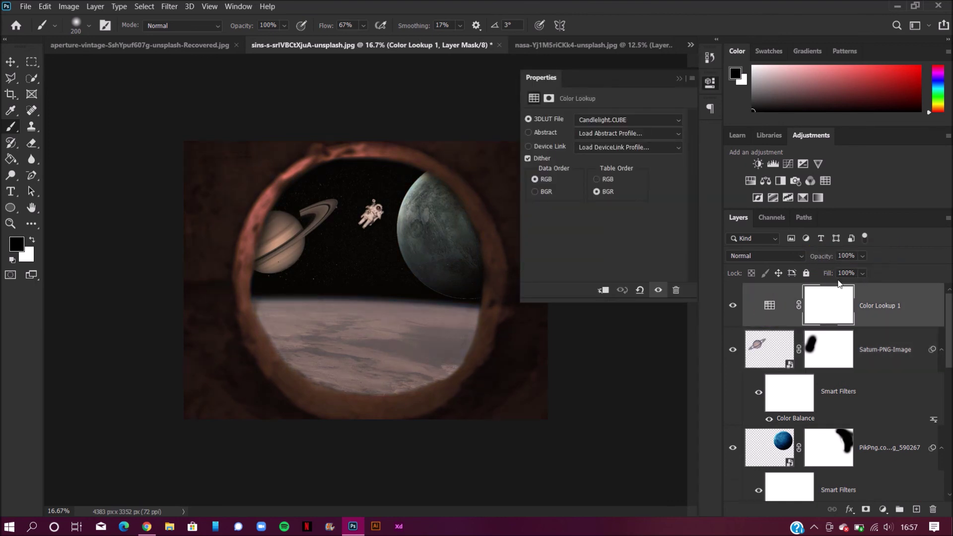
- Raise the starfield layer's opacity to 100%
{"action": "scroll", "coordinate": [823, 339], "scroll_direction": "down", "scroll_amount": 3}
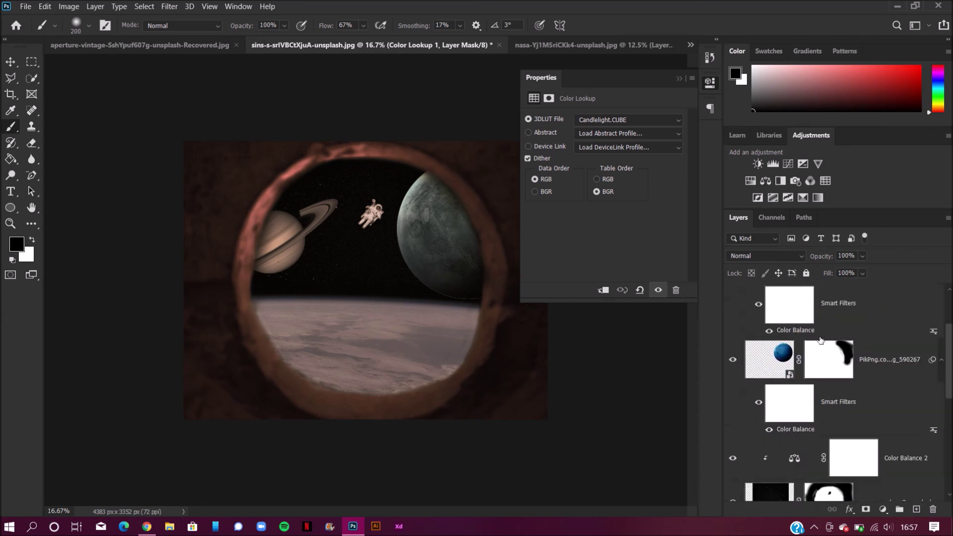
{"action": "left_click", "coordinate": [771, 452]}
{"action": "left_click_drag", "start_coordinate": [820, 250], "coordinate": [914, 253]}
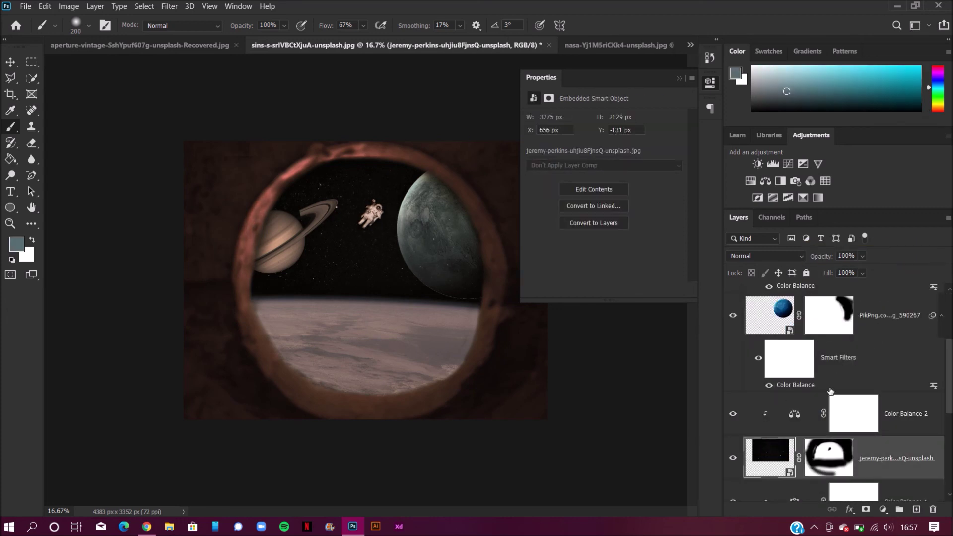
- Set the Color Lookup adjustment layer's opacity to 89%
{"action": "scroll", "coordinate": [830, 390], "scroll_direction": "up", "scroll_amount": 3}
{"action": "left_click", "coordinate": [767, 310]}
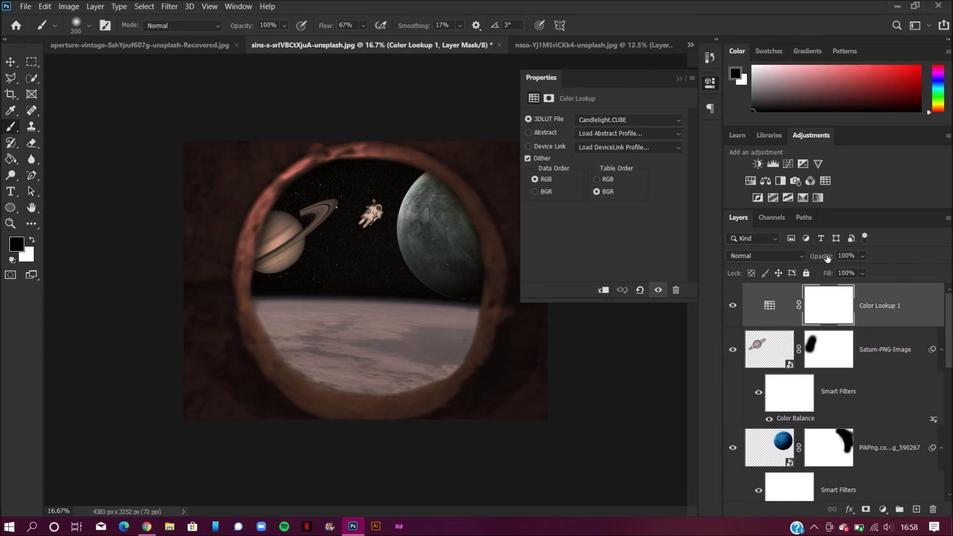
{"action": "left_click_drag", "start_coordinate": [826, 255], "coordinate": [812, 252]}
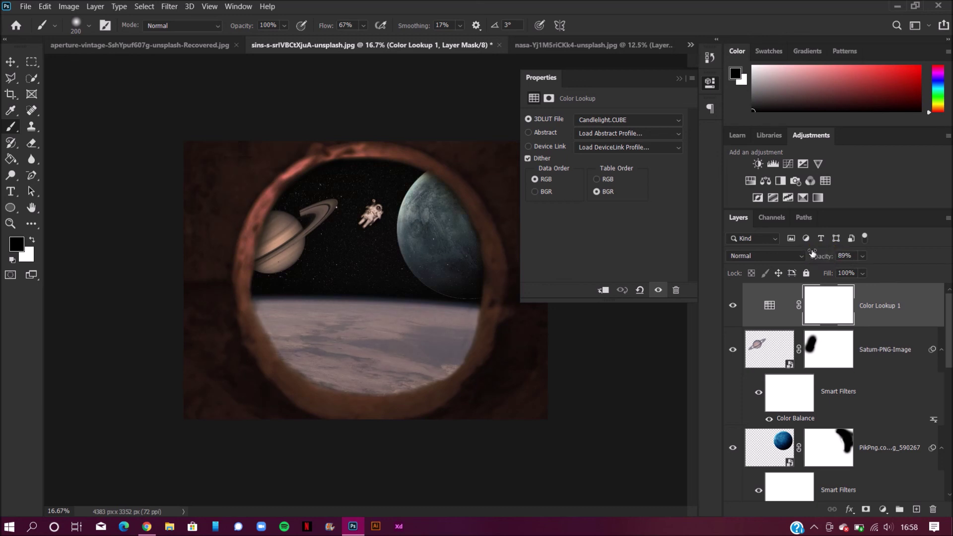
{"action": "left_click", "coordinate": [678, 79]}
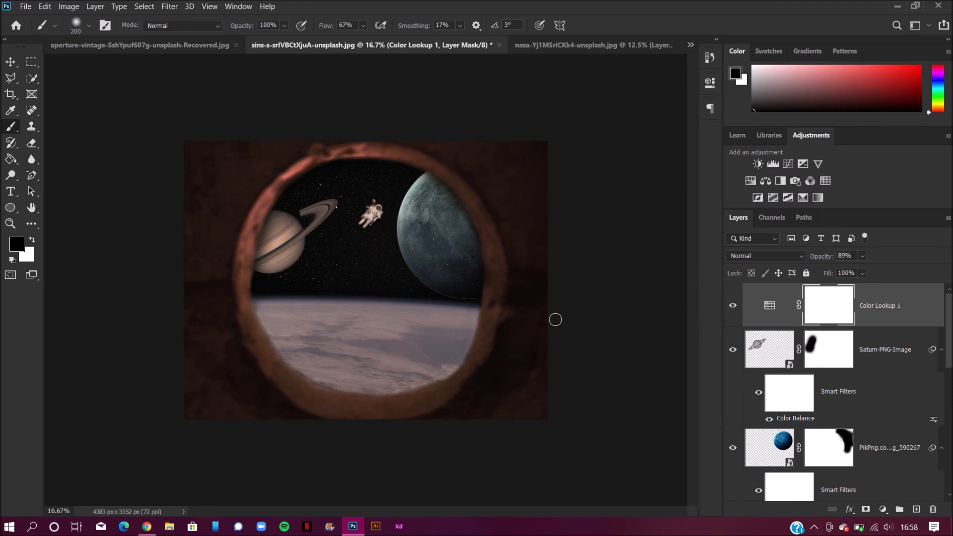
- Add a Brightness/Contrast adjustment layer above the Color Lookup layer and adjust its brightness slightly
{"action": "key", "text": "ctrl+minus"}
{"action": "key", "text": "ctrl+minus"}
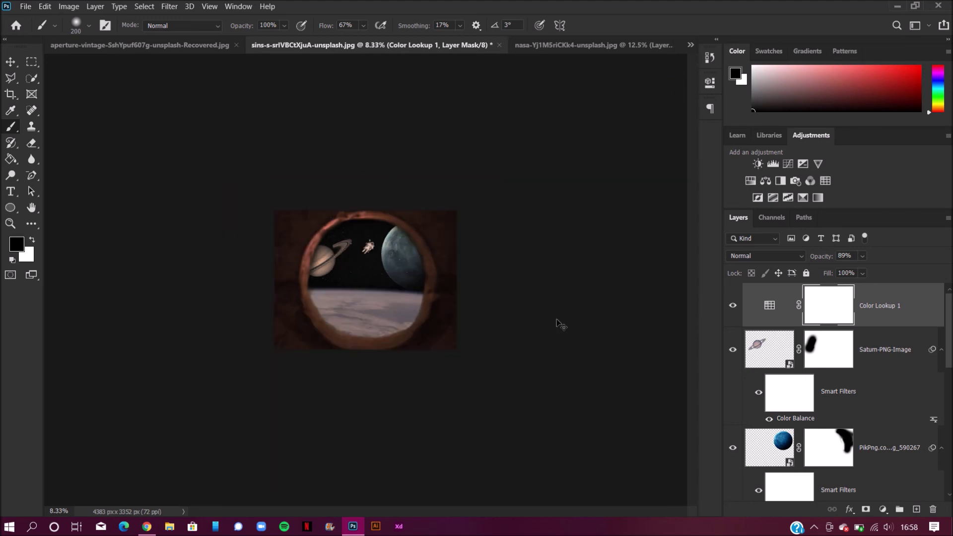
{"action": "key", "text": "ctrl+plus"}
{"action": "key", "text": "ctrl+plus"}
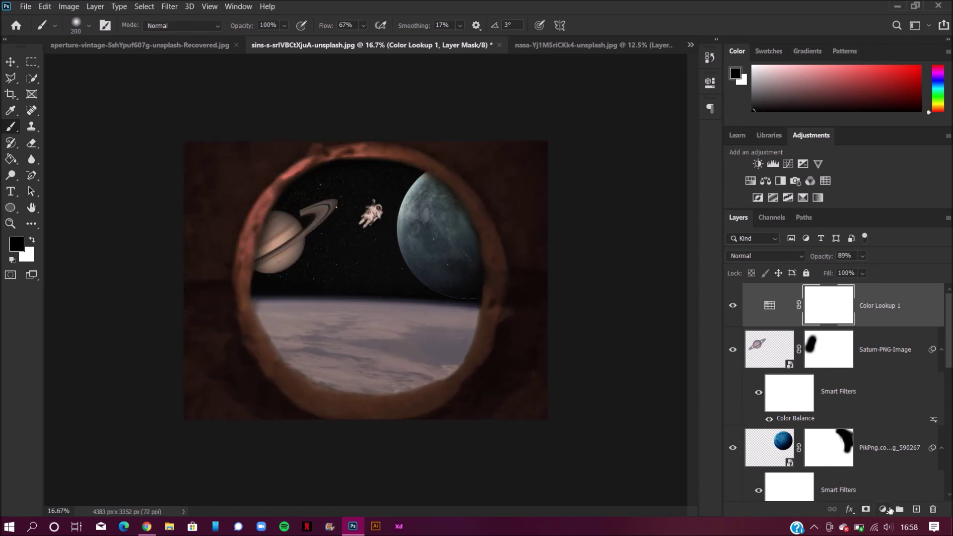
{"action": "left_click", "coordinate": [888, 509]}
{"action": "left_click", "coordinate": [893, 329]}
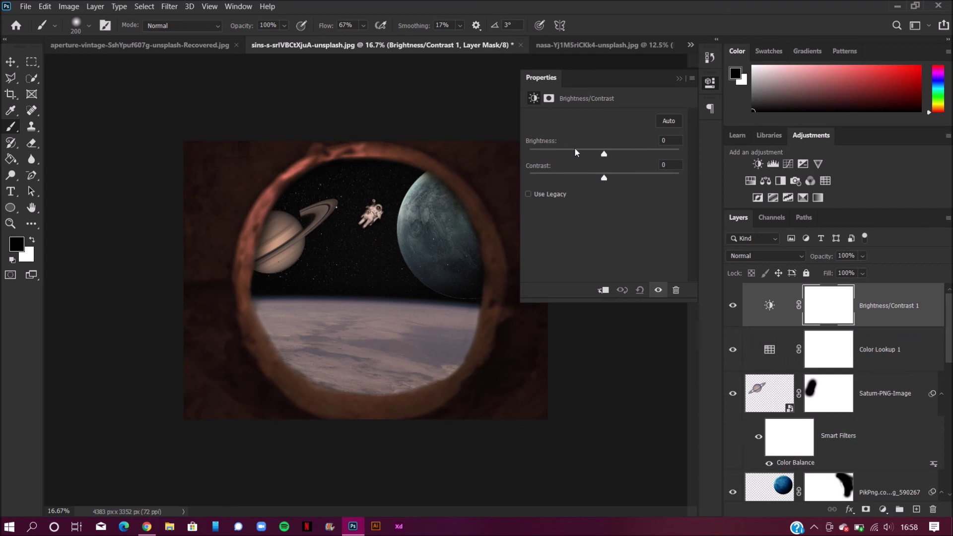
{"action": "mouse_move", "coordinate": [604, 152]}
{"action": "left_mouse_down"}
{"action": "mouse_move", "coordinate": [626, 151]}
{"action": "mouse_move", "coordinate": [597, 152]}
{"action": "mouse_move", "coordinate": [605, 152]}
{"action": "left_mouse_up"}
{"action": "left_click", "coordinate": [678, 78]}
- Add a Color Balance adjustment layer on top with midtones Cyan-Red -11, Magenta-Green -4 and Yellow-Blue +28
{"action": "left_click", "coordinate": [882, 509]}
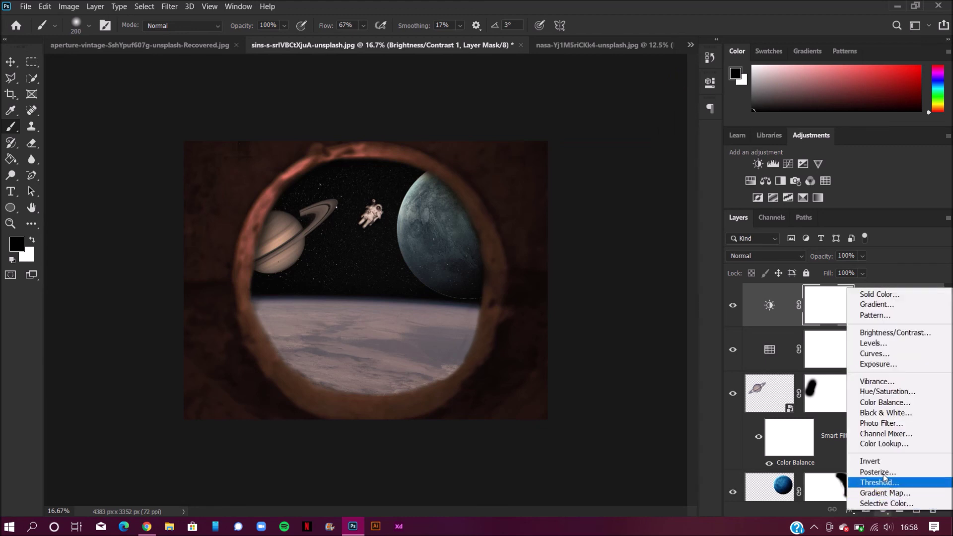
{"action": "left_click", "coordinate": [880, 403]}
{"action": "mouse_move", "coordinate": [589, 189]}
{"action": "left_mouse_down"}
{"action": "mouse_move", "coordinate": [611, 187]}
{"action": "mouse_move", "coordinate": [598, 188]}
{"action": "left_mouse_up"}
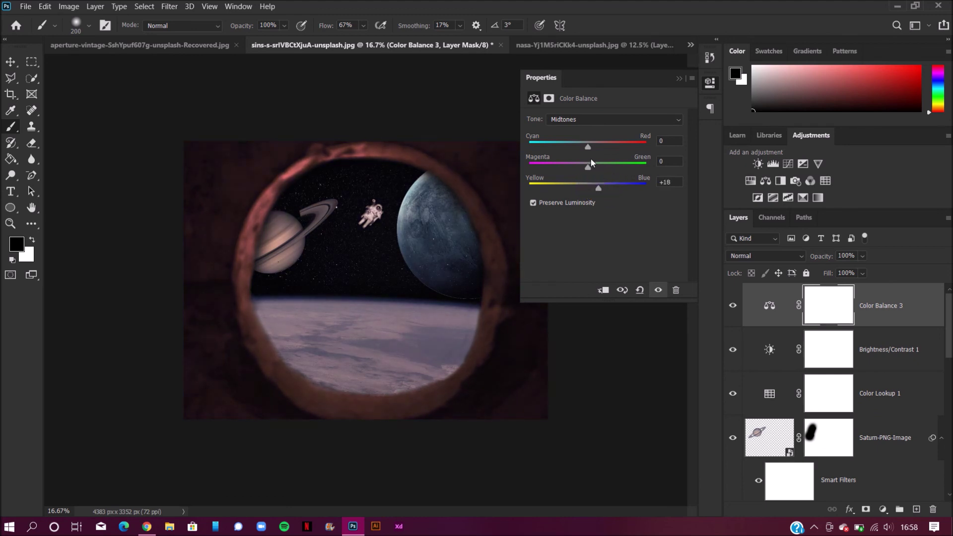
{"action": "left_click_drag", "start_coordinate": [590, 147], "coordinate": [570, 149]}
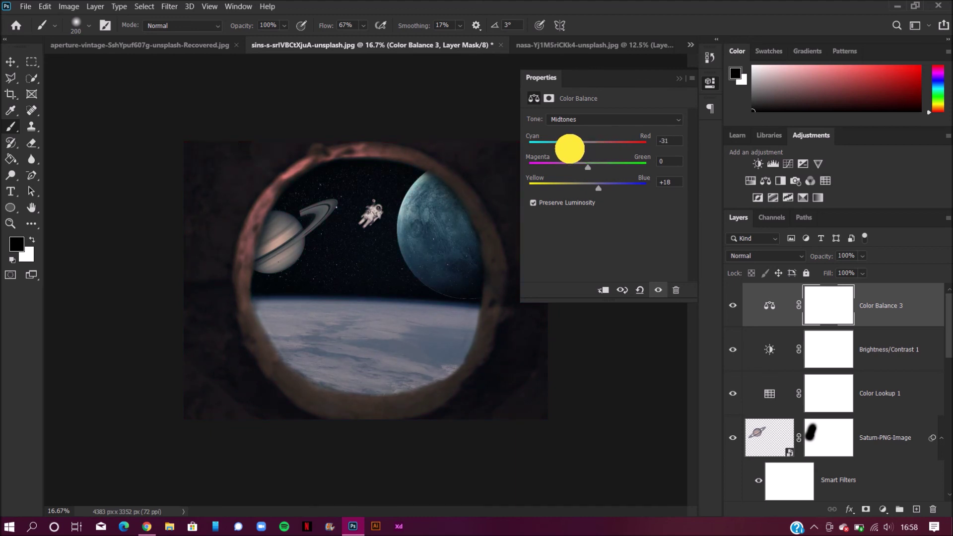
{"action": "mouse_move", "coordinate": [570, 149]}
{"action": "left_mouse_down"}
{"action": "mouse_move", "coordinate": [572, 165]}
{"action": "mouse_move", "coordinate": [586, 169]}
{"action": "mouse_move", "coordinate": [570, 147]}
{"action": "mouse_move", "coordinate": [582, 149]}
{"action": "left_mouse_up"}
{"action": "left_click_drag", "start_coordinate": [602, 182], "coordinate": [604, 184]}
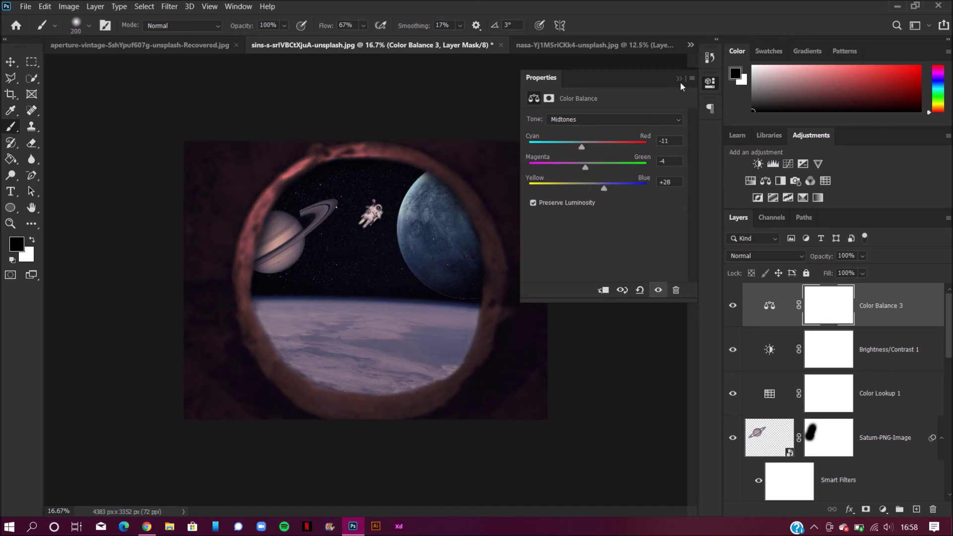
{"action": "left_click", "coordinate": [704, 188]}
- Select the starfield layer and examine the graded composite as a whole and close up
{"action": "scroll", "coordinate": [824, 364], "scroll_direction": "down", "scroll_amount": 1}
{"action": "scroll", "coordinate": [824, 363], "scroll_direction": "up", "scroll_amount": 1}
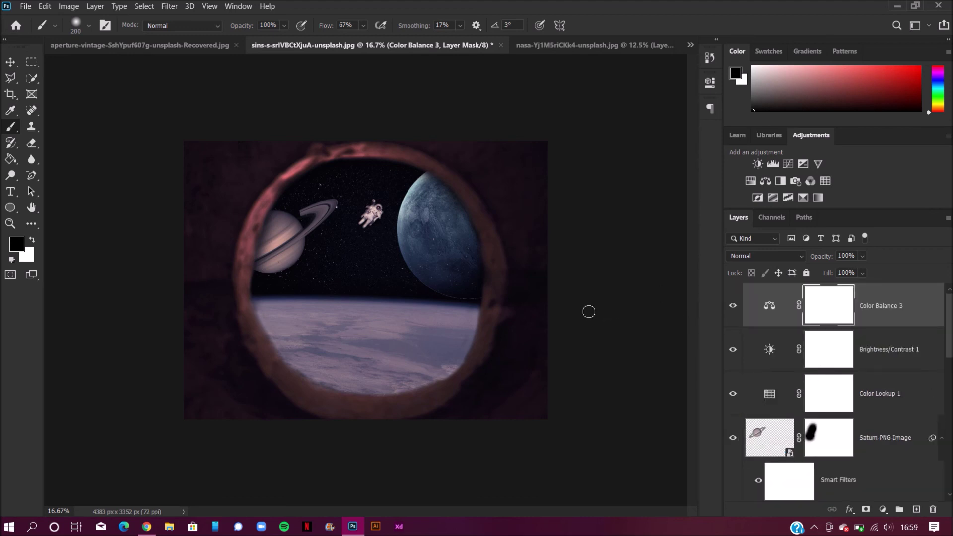
{"action": "key", "text": "XF86MonBrightnessUp"}
{"action": "scroll", "coordinate": [740, 338], "scroll_direction": "down", "scroll_amount": 4}
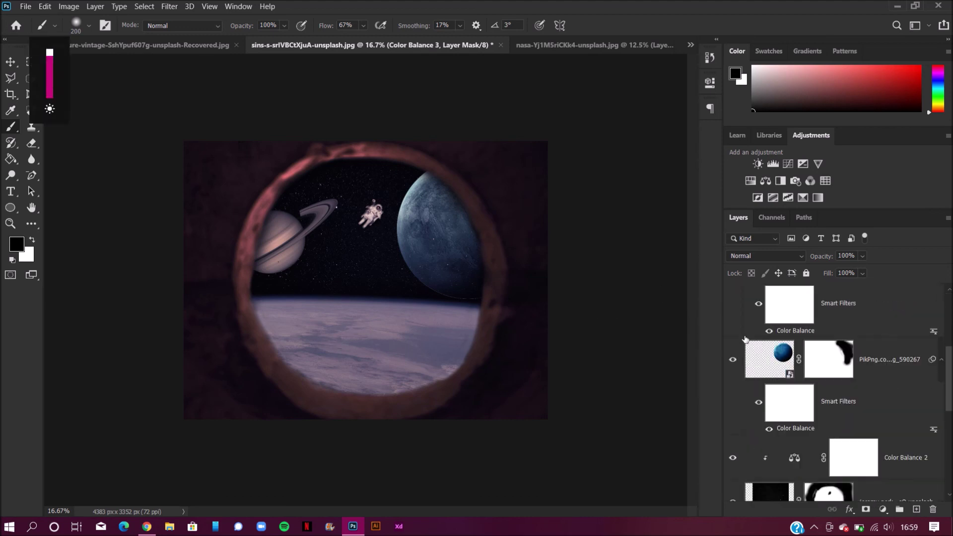
{"action": "left_click", "coordinate": [768, 495]}
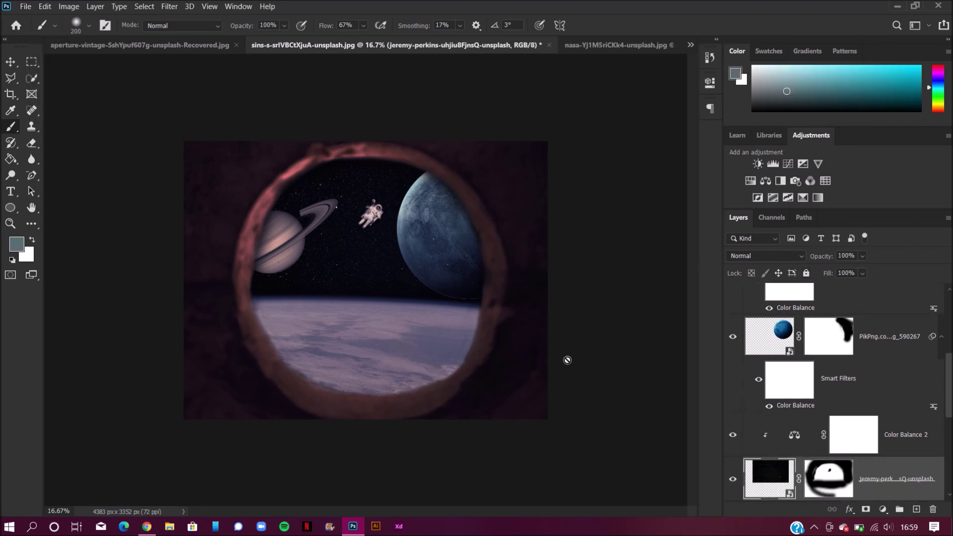
{"action": "key", "text": "ctrl+minus"}
{"action": "key", "text": "ctrl+minus"}
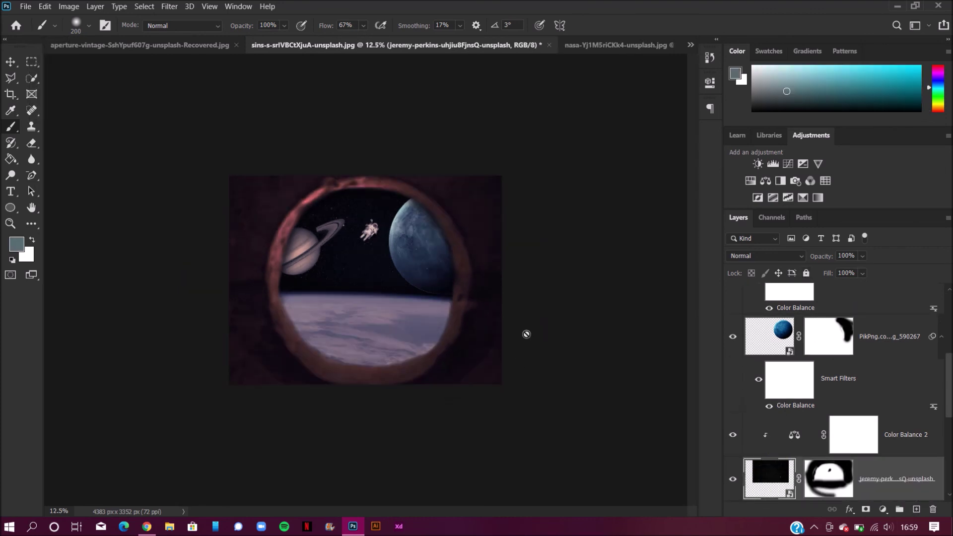
{"action": "key", "text": "ctrl+plus"}
{"action": "key", "text": "ctrl+plus"}
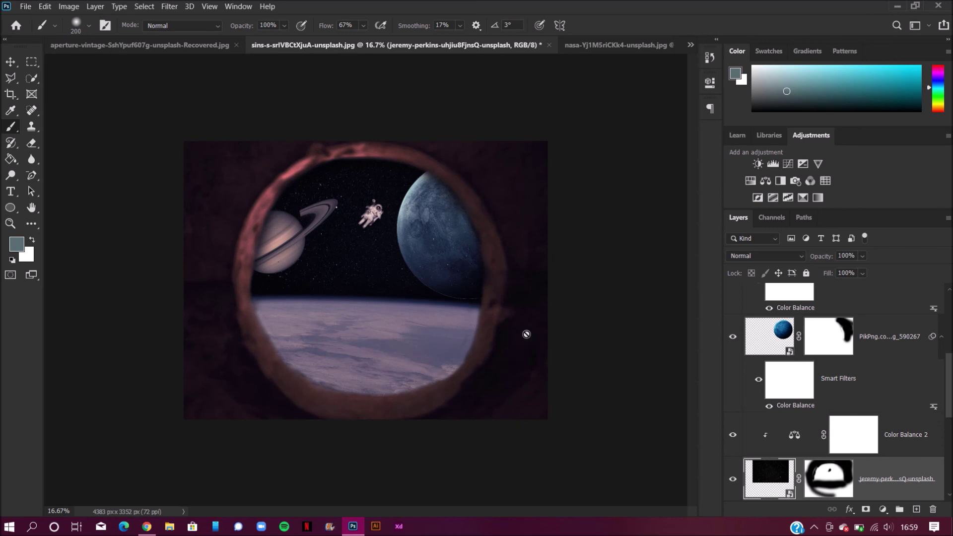
{"action": "key", "text": "ctrl+plus"}
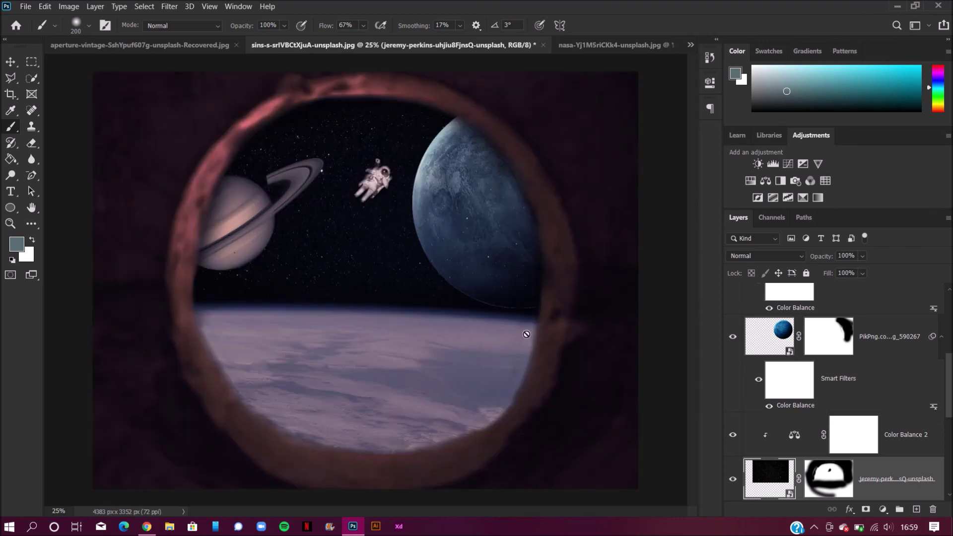